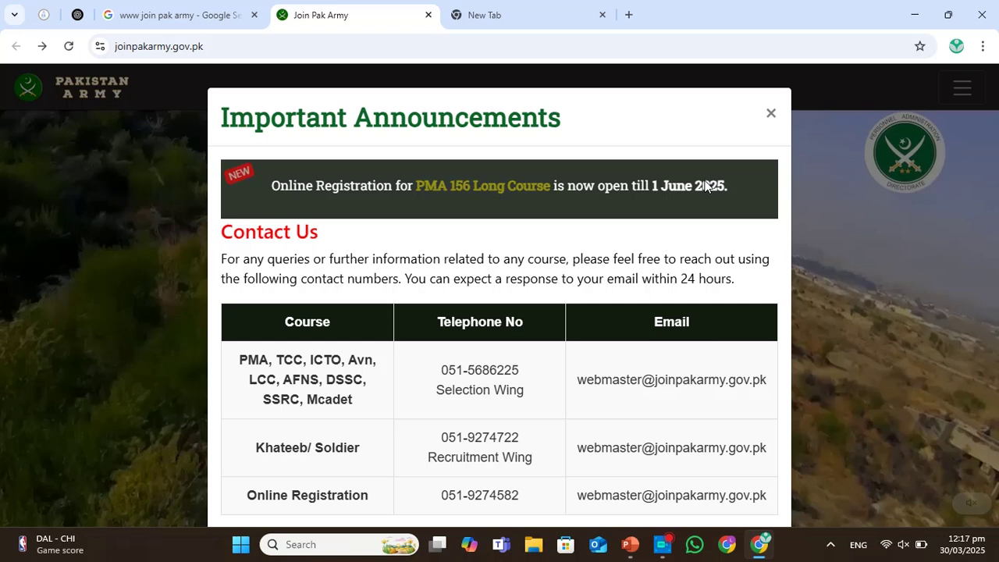
Close the Important Announcements popup and open the details page of the PMA 156 Long Course.
{"action": "scroll", "coordinate": [705, 185], "scroll_direction": "down", "scroll_amount": 1}
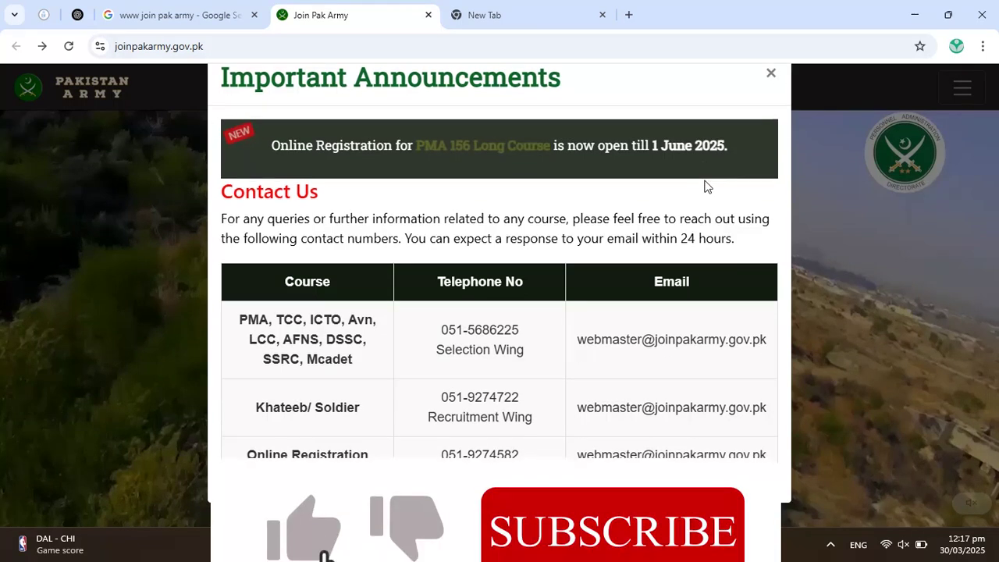
{"action": "left_click", "coordinate": [770, 76]}
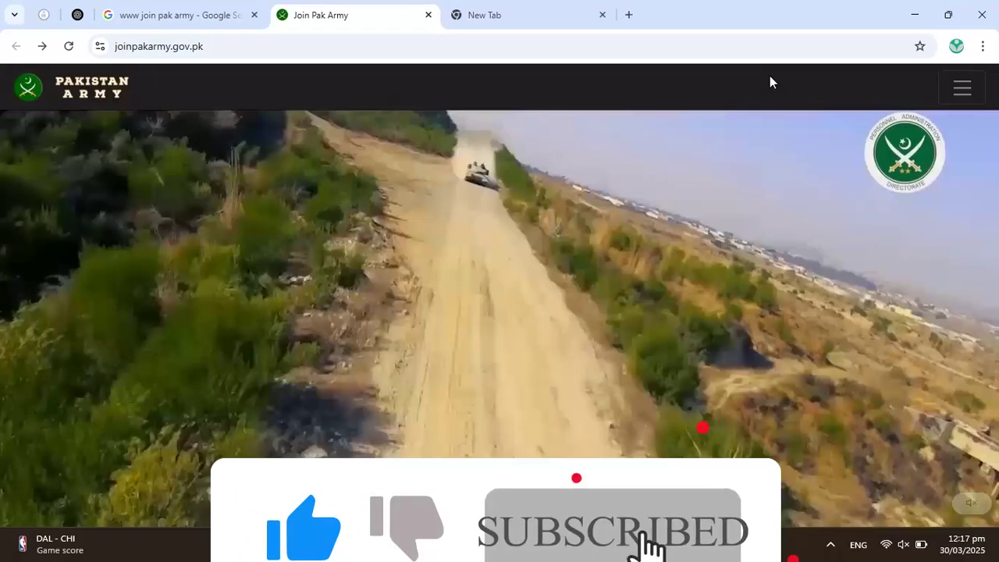
{"action": "scroll", "coordinate": [613, 281], "scroll_direction": "down", "scroll_amount": 5}
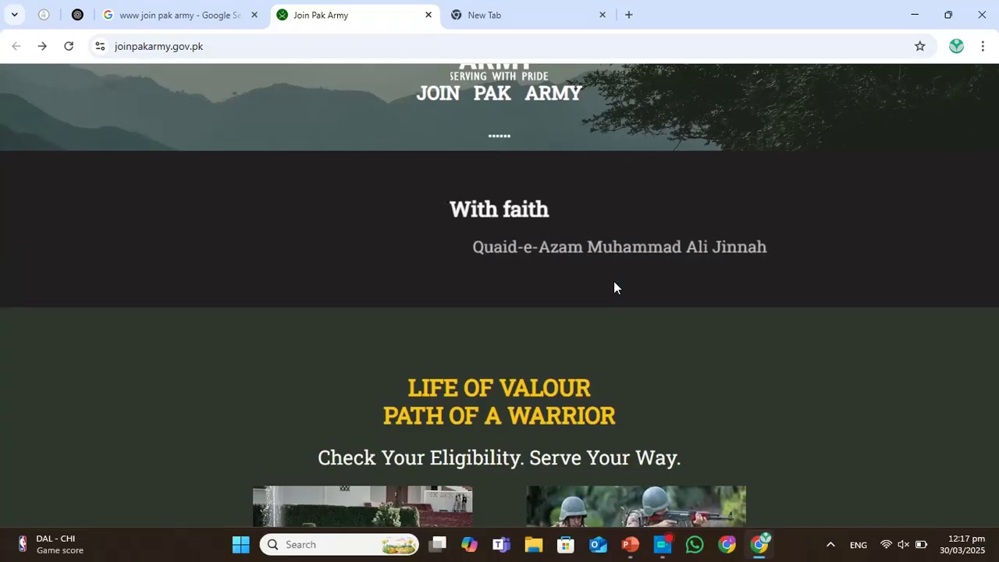
{"action": "scroll", "coordinate": [613, 283], "scroll_direction": "up", "scroll_amount": 4}
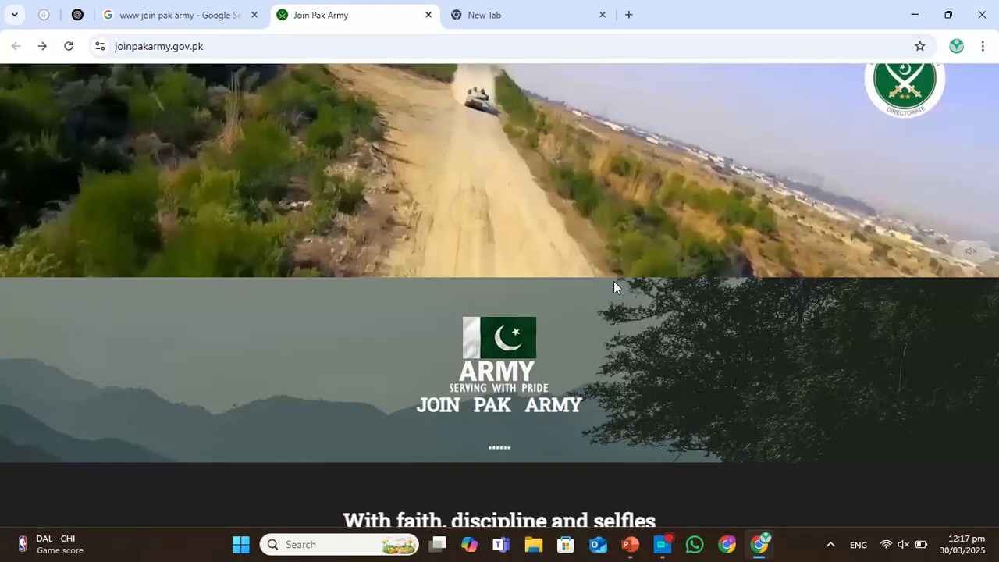
{"action": "scroll", "coordinate": [595, 119], "scroll_direction": "down", "scroll_amount": 3}
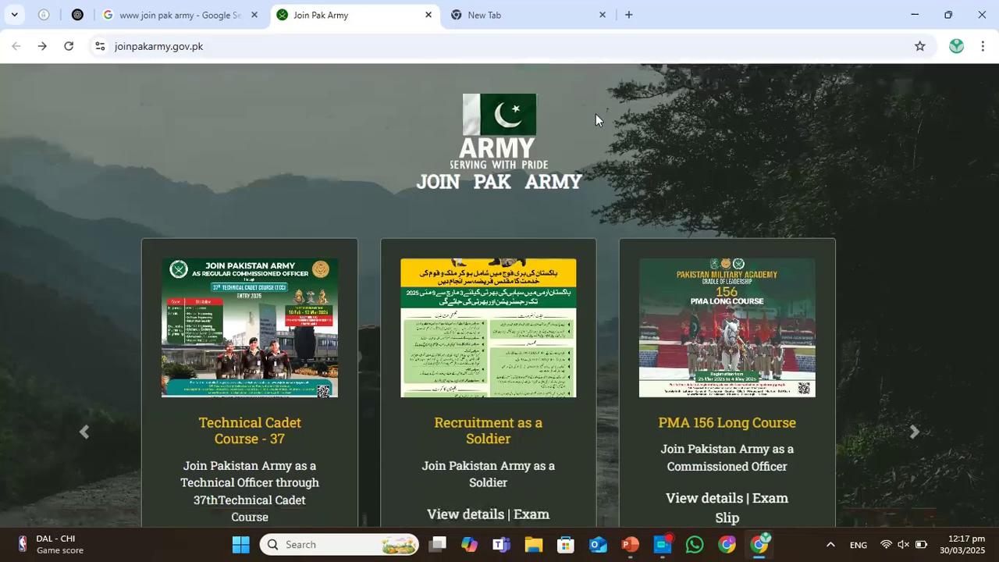
{"action": "scroll", "coordinate": [583, 364], "scroll_direction": "down", "scroll_amount": 1}
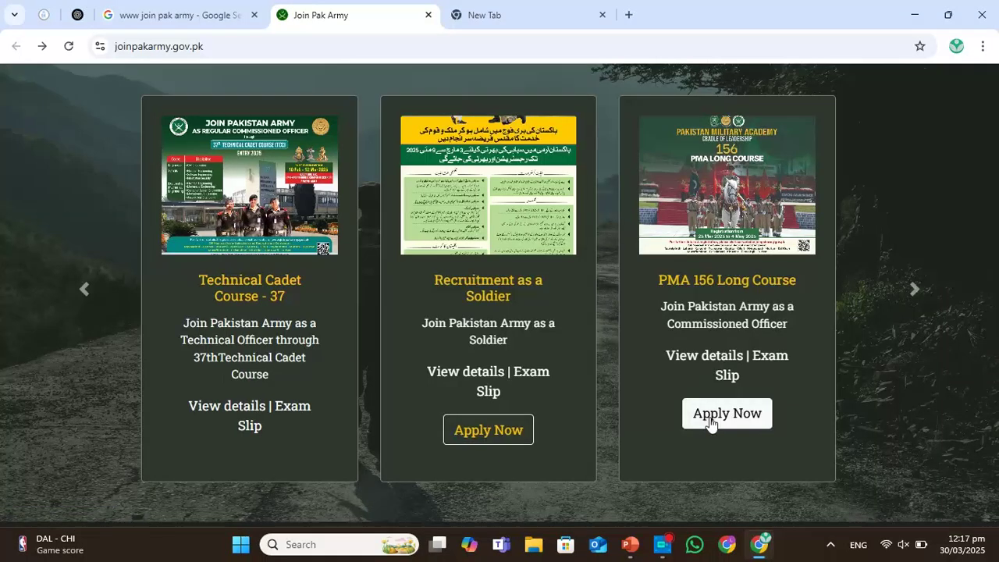
{"action": "left_click", "coordinate": [706, 355]}
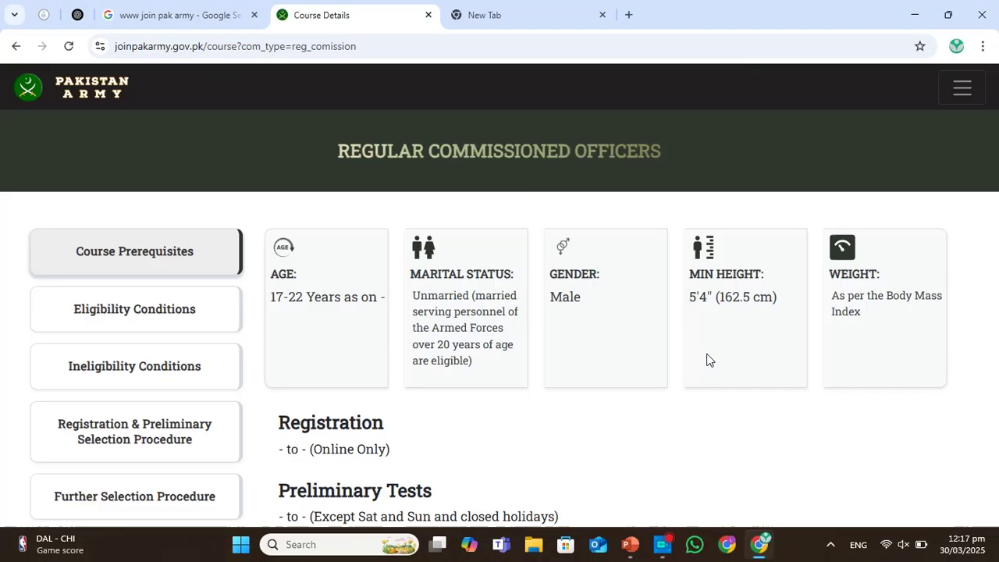
Review the course prerequisites, including age, marital status, gender, height, registration, preliminary tests and nationality.
{"action": "scroll", "coordinate": [212, 294], "scroll_direction": "down", "scroll_amount": 1}
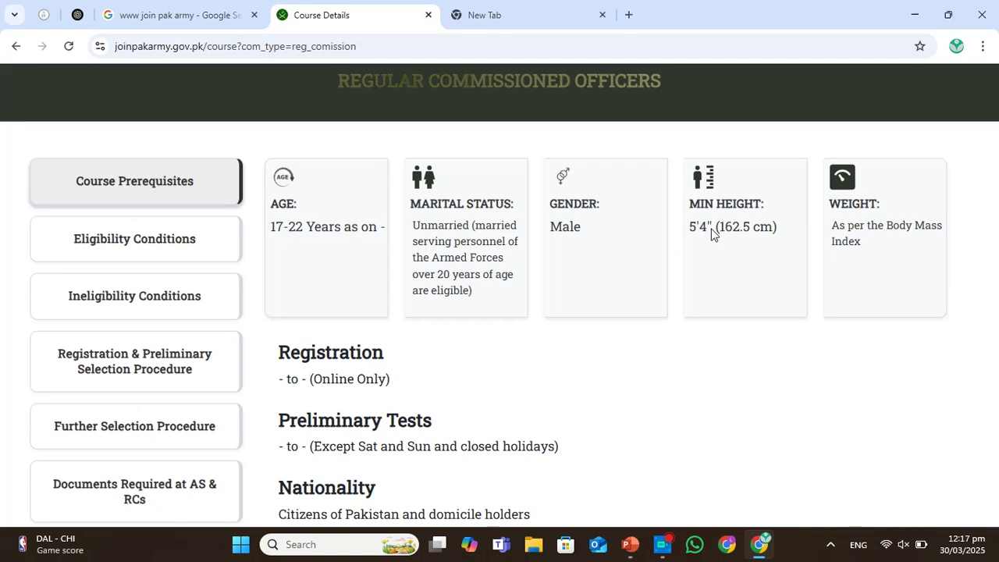
{"action": "scroll", "coordinate": [880, 239], "scroll_direction": "down", "scroll_amount": 2}
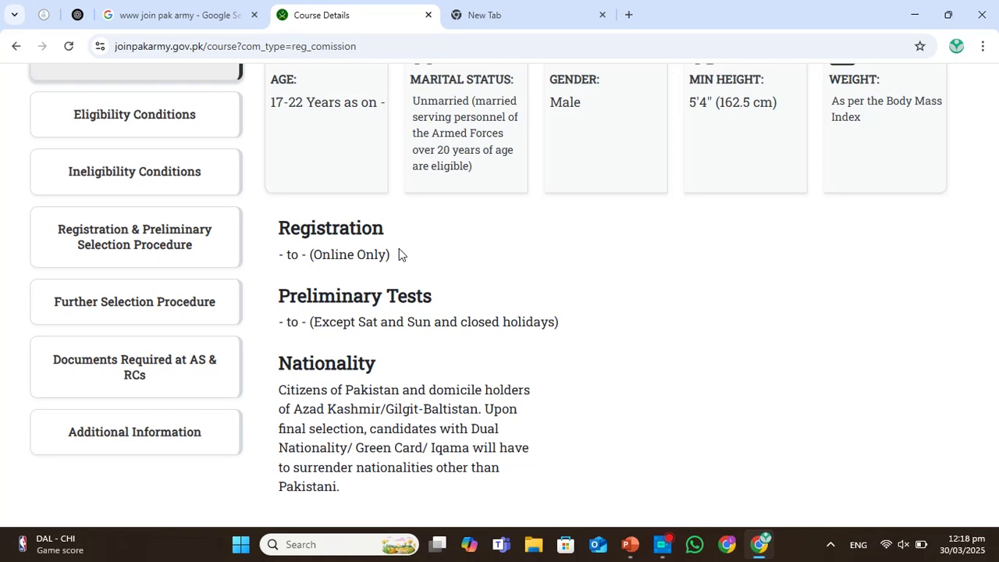
{"action": "scroll", "coordinate": [281, 390], "scroll_direction": "up", "scroll_amount": 1}
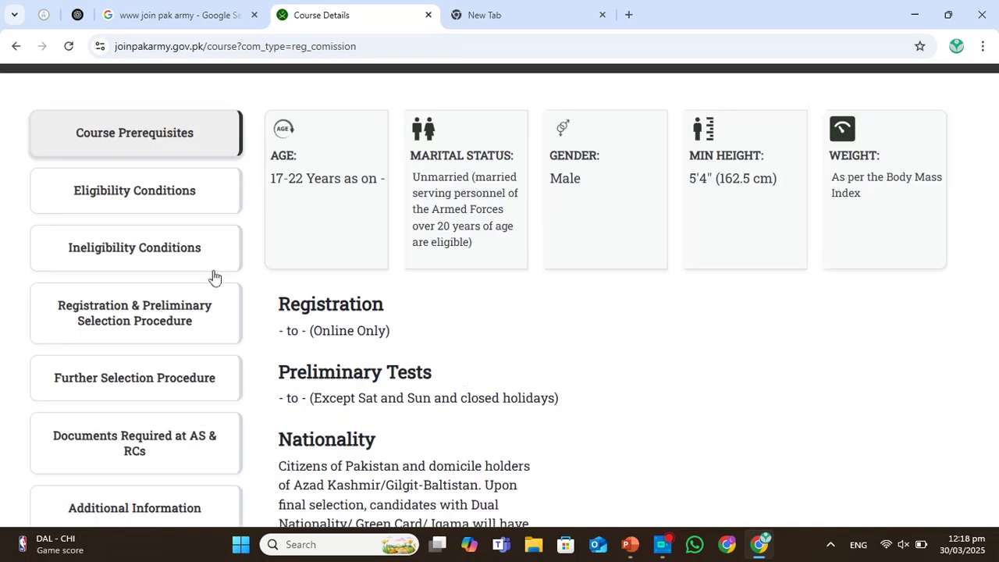
Open the Eligibility Conditions and review the age limits by education and the academic prerequisites.
{"action": "left_click", "coordinate": [163, 188]}
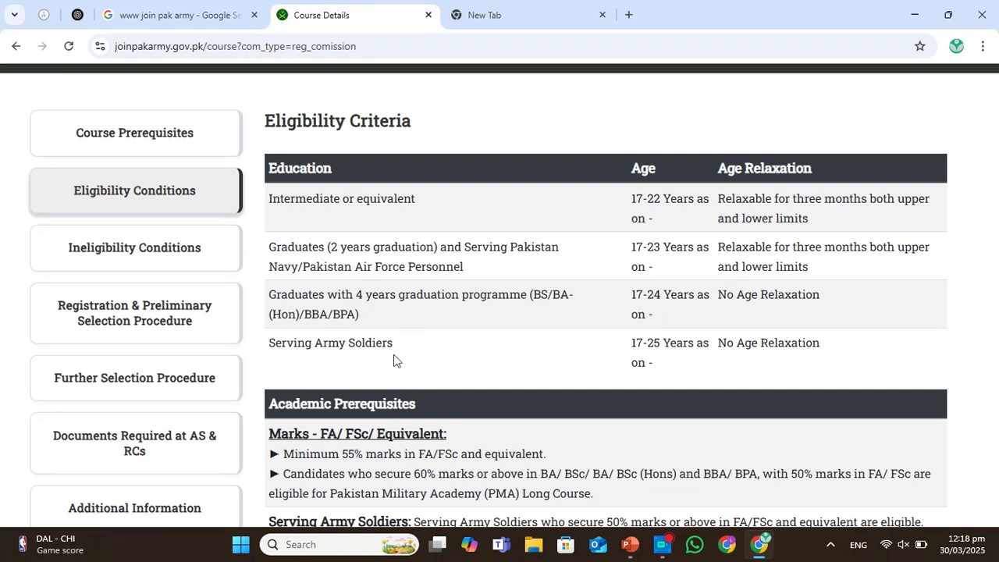
{"action": "scroll", "coordinate": [654, 367], "scroll_direction": "down", "scroll_amount": 1}
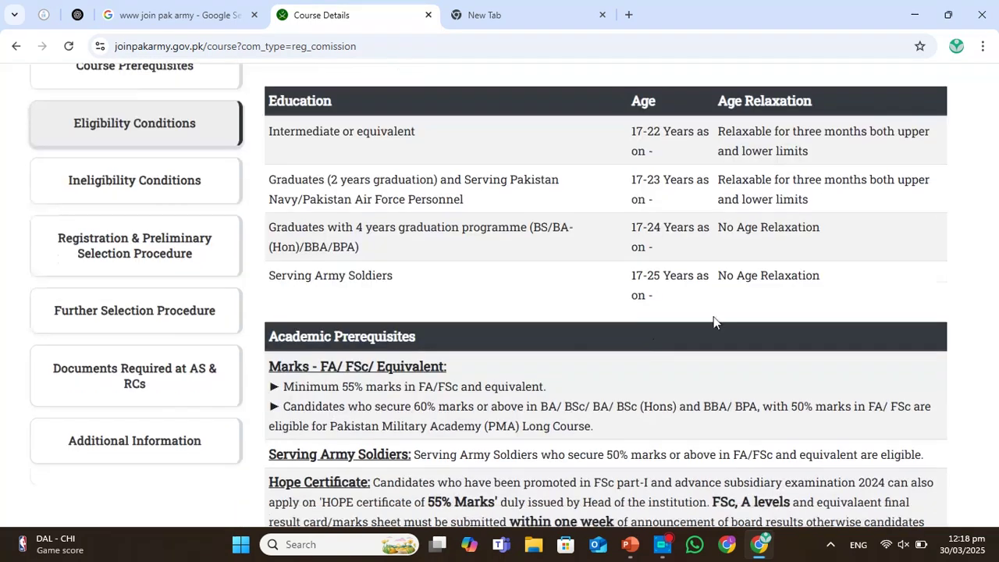
{"action": "scroll", "coordinate": [754, 299], "scroll_direction": "down", "scroll_amount": 2}
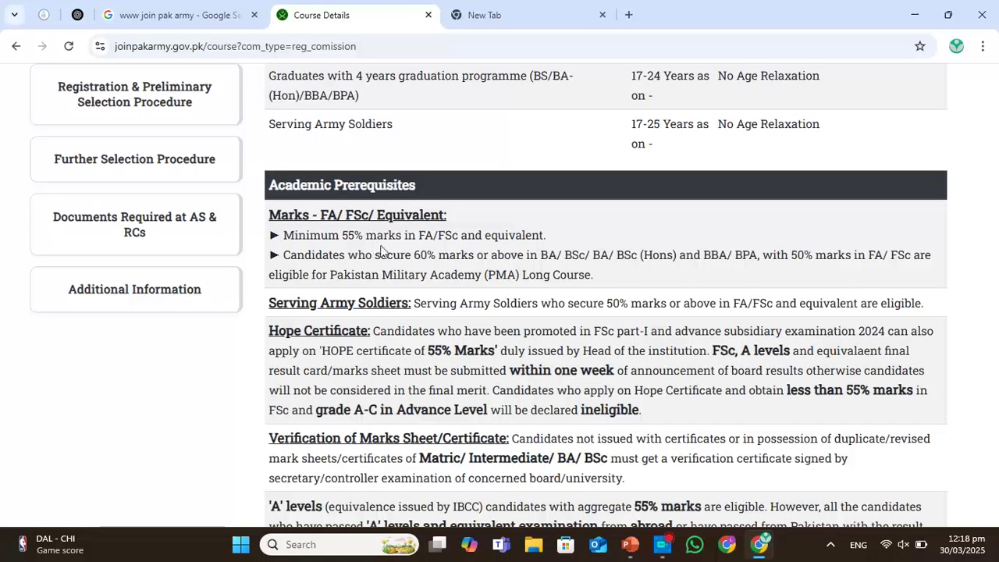
{"action": "scroll", "coordinate": [466, 251], "scroll_direction": "down", "scroll_amount": 1}
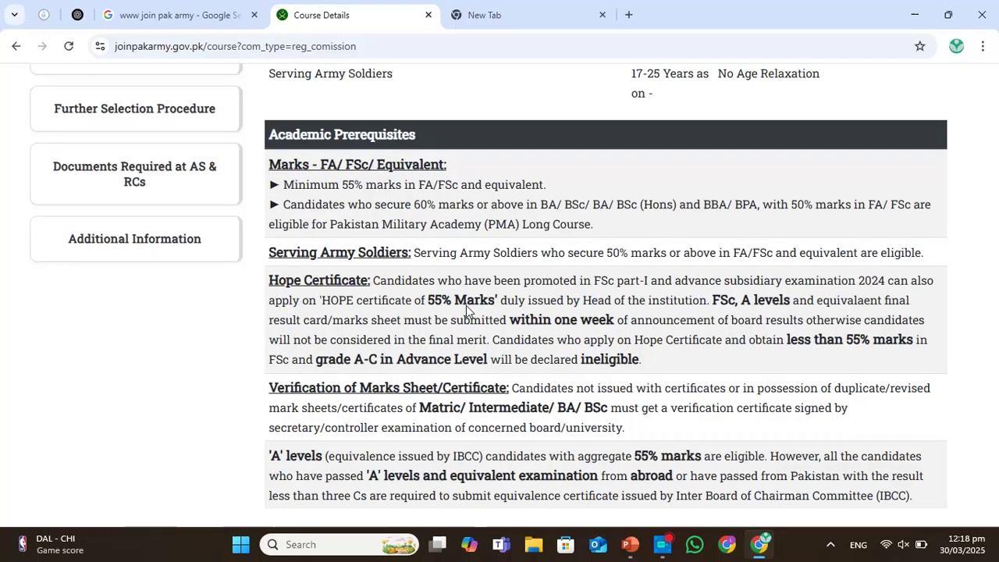
{"action": "scroll", "coordinate": [466, 309], "scroll_direction": "down", "scroll_amount": 1}
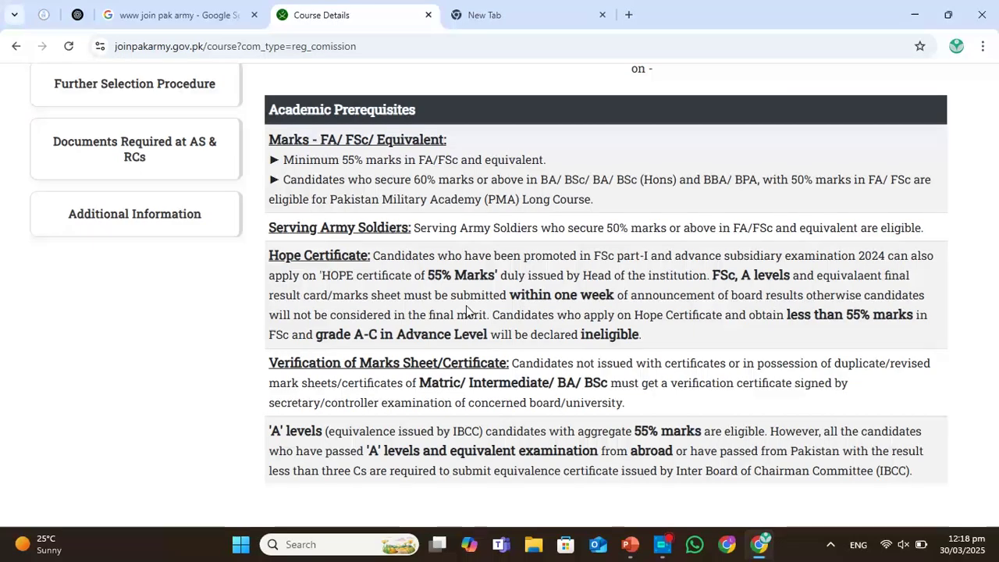
{"action": "scroll", "coordinate": [466, 309], "scroll_direction": "up", "scroll_amount": 3}
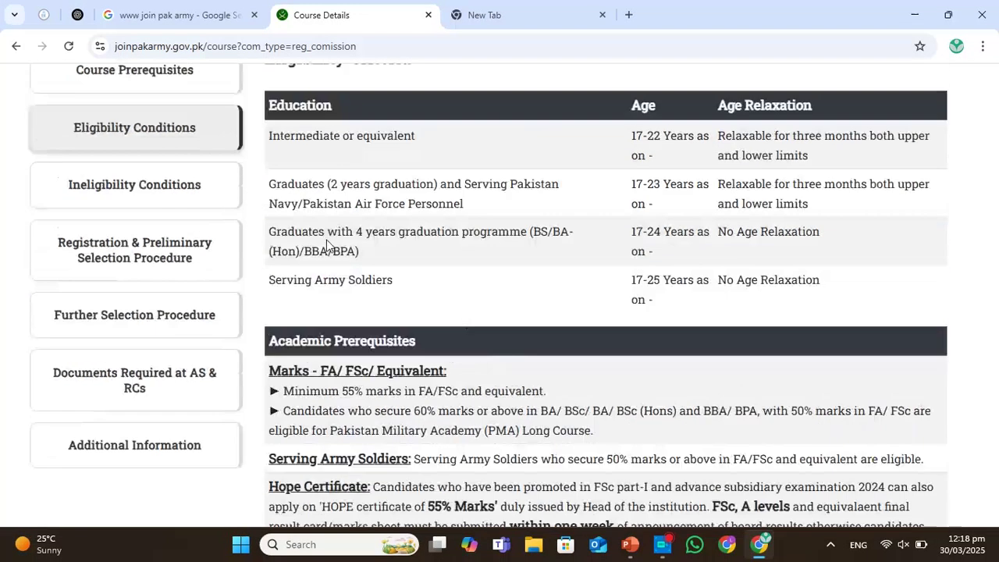
Open the Ineligibility Conditions and read through the full list including the closing note.
{"action": "left_click", "coordinate": [192, 193]}
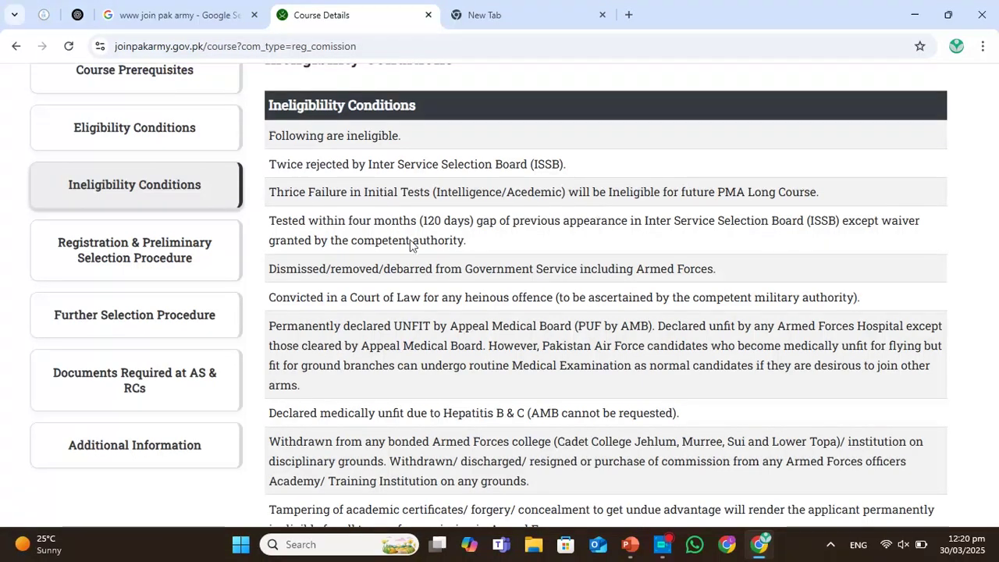
{"action": "scroll", "coordinate": [399, 269], "scroll_direction": "down", "scroll_amount": 3}
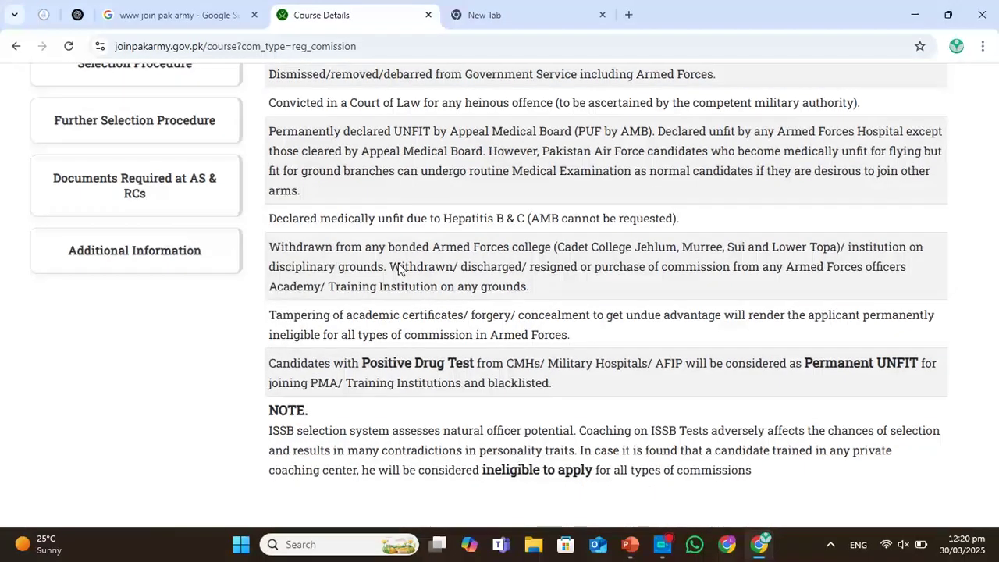
{"action": "scroll", "coordinate": [439, 382], "scroll_direction": "up", "scroll_amount": 1}
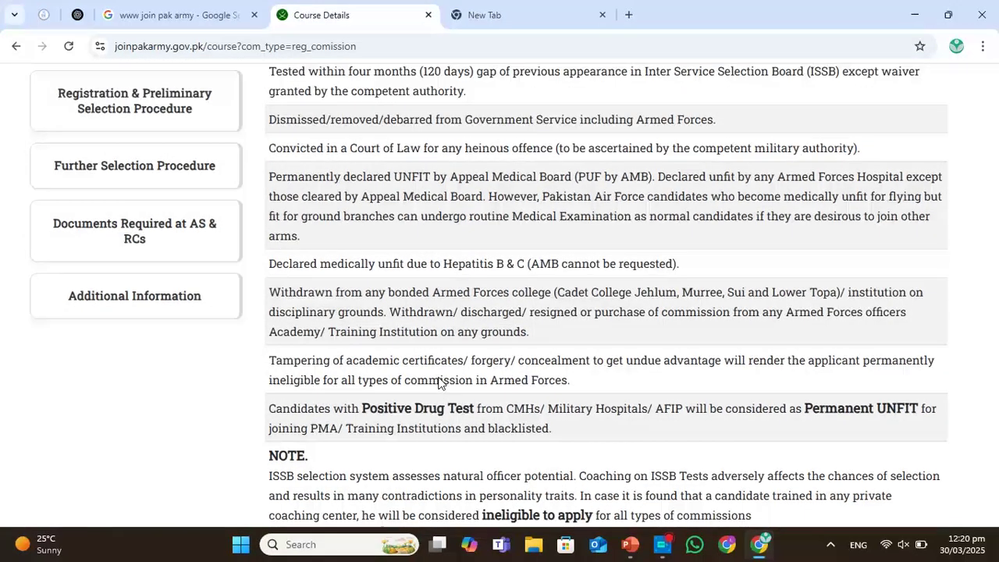
{"action": "scroll", "coordinate": [439, 382], "scroll_direction": "up", "scroll_amount": 3}
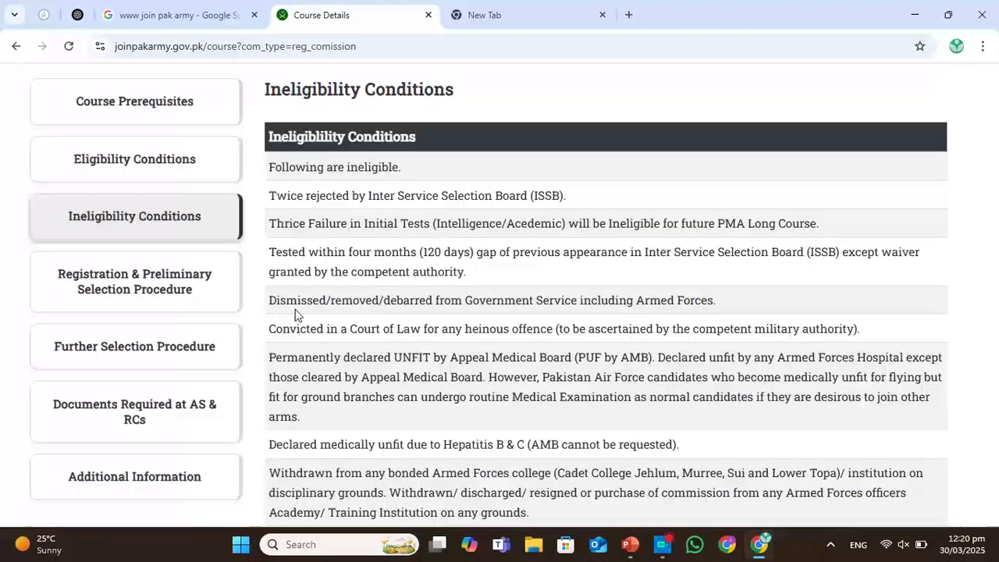
Open the Registration & Preliminary Selection Procedure and read the internet registration instructions, candidate notes and preliminary selection modules.
{"action": "left_click", "coordinate": [181, 289]}
{"action": "scroll", "coordinate": [435, 277], "scroll_direction": "up", "scroll_amount": 1}
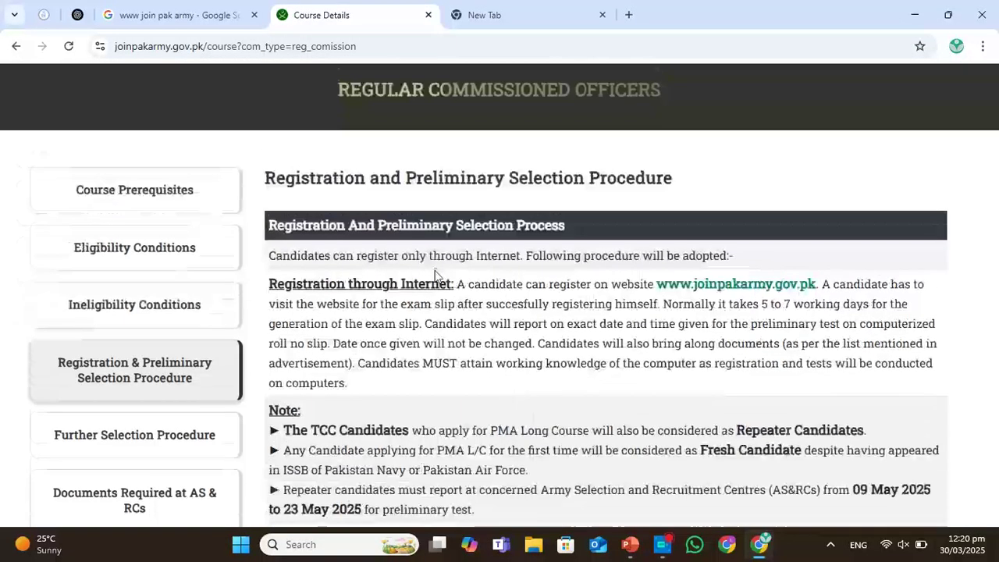
{"action": "scroll", "coordinate": [435, 276], "scroll_direction": "down", "scroll_amount": 1}
{"action": "scroll", "coordinate": [435, 276], "scroll_direction": "down", "scroll_amount": 2}
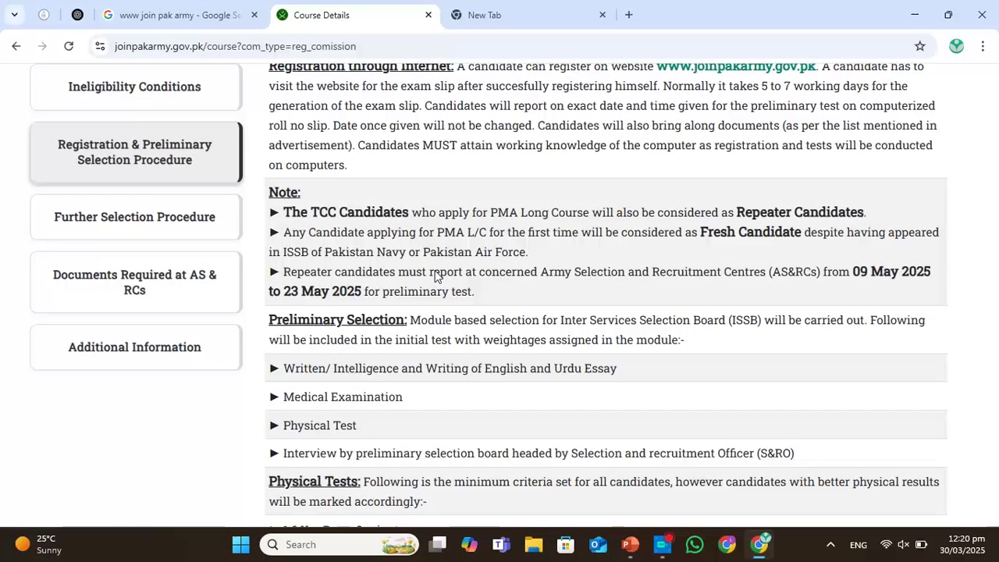
{"action": "scroll", "coordinate": [379, 285], "scroll_direction": "up", "scroll_amount": 1}
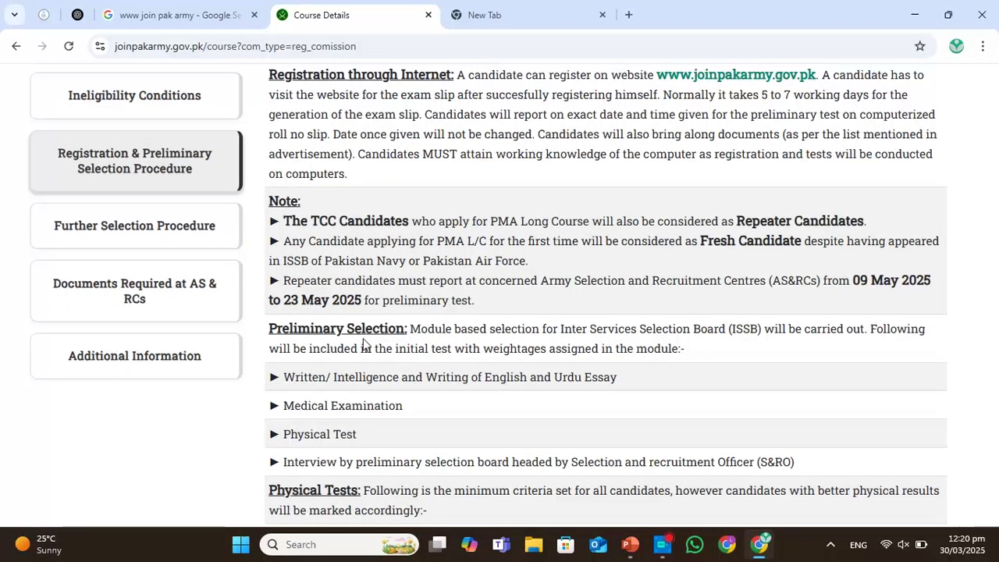
{"action": "scroll", "coordinate": [363, 341], "scroll_direction": "down", "scroll_amount": 1}
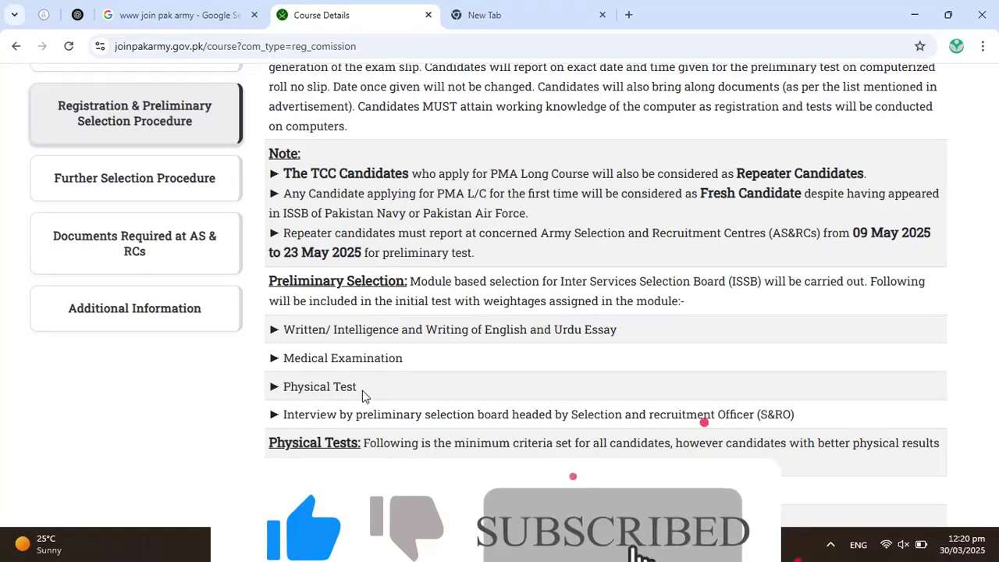
Examine the physical test standards, interview guidelines and detailed bio data form requirements in the preliminary selection procedure.
{"action": "scroll", "coordinate": [362, 391], "scroll_direction": "down", "scroll_amount": 2}
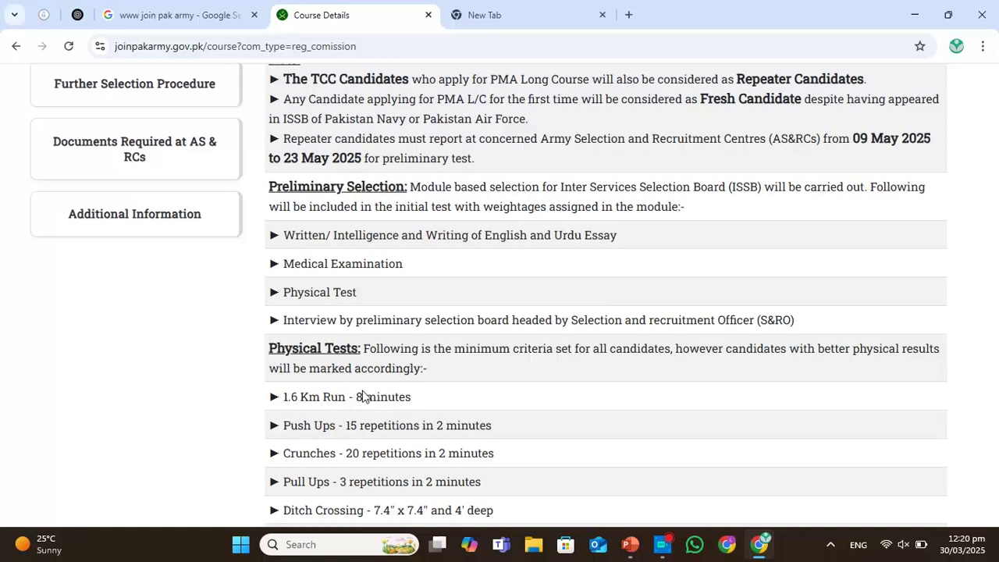
{"action": "scroll", "coordinate": [301, 371], "scroll_direction": "down", "scroll_amount": 1}
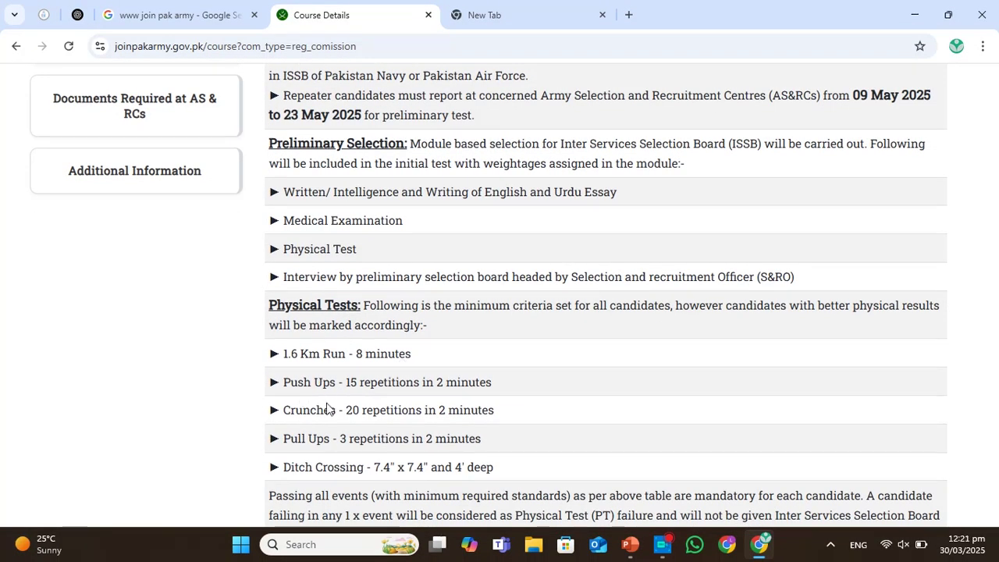
{"action": "scroll", "coordinate": [328, 457], "scroll_direction": "down", "scroll_amount": 1}
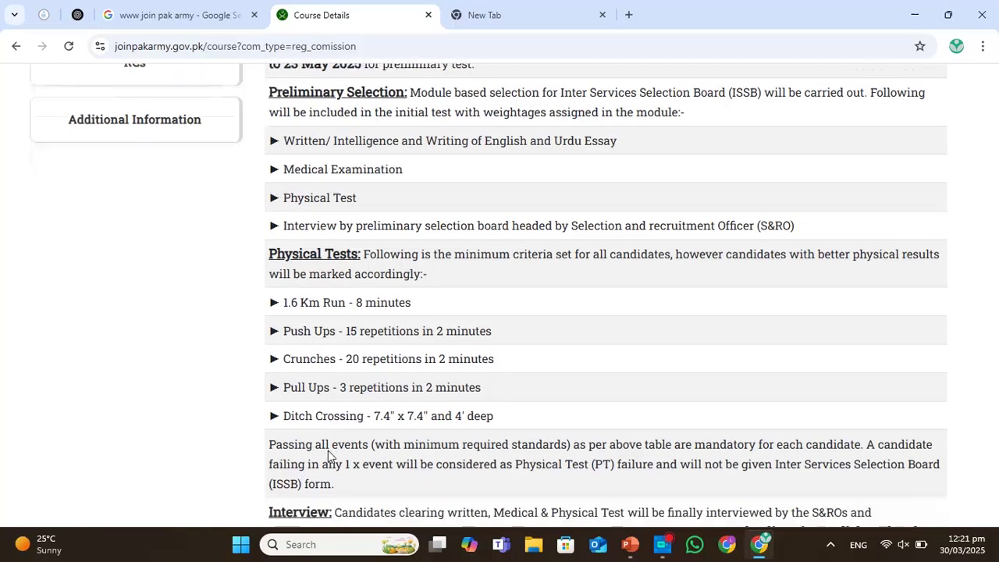
{"action": "scroll", "coordinate": [328, 425], "scroll_direction": "down", "scroll_amount": 2}
{"action": "scroll", "coordinate": [328, 428], "scroll_direction": "down", "scroll_amount": 1}
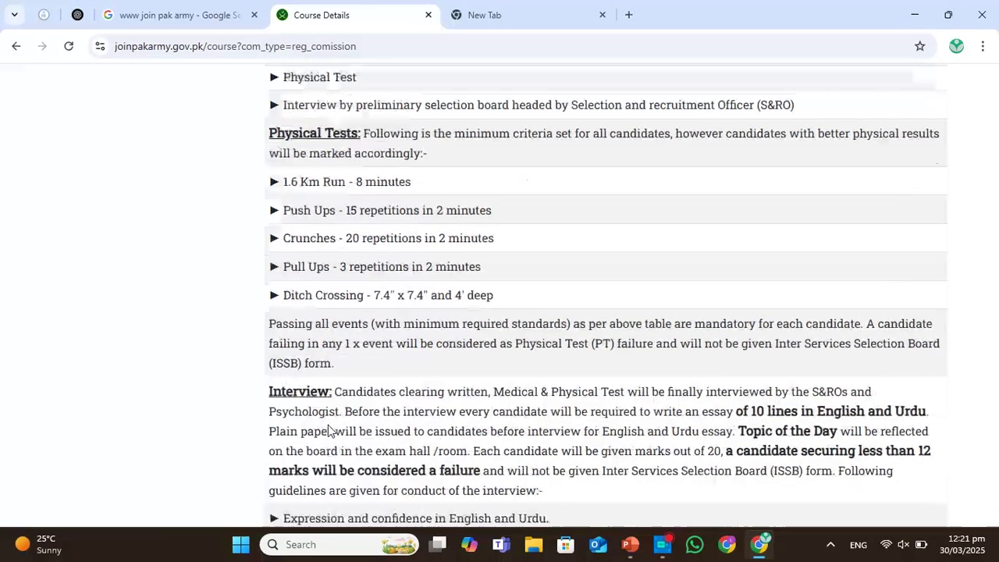
{"action": "scroll", "coordinate": [538, 399], "scroll_direction": "down", "scroll_amount": 3}
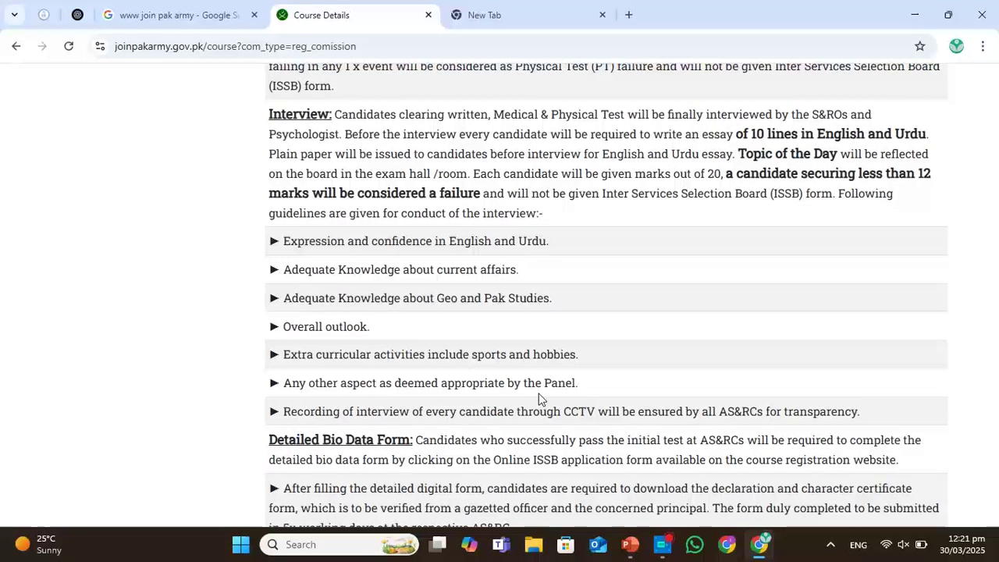
{"action": "scroll", "coordinate": [538, 399], "scroll_direction": "down", "scroll_amount": 2}
{"action": "scroll", "coordinate": [539, 399], "scroll_direction": "up", "scroll_amount": 5}
{"action": "scroll", "coordinate": [538, 399], "scroll_direction": "up", "scroll_amount": 6}
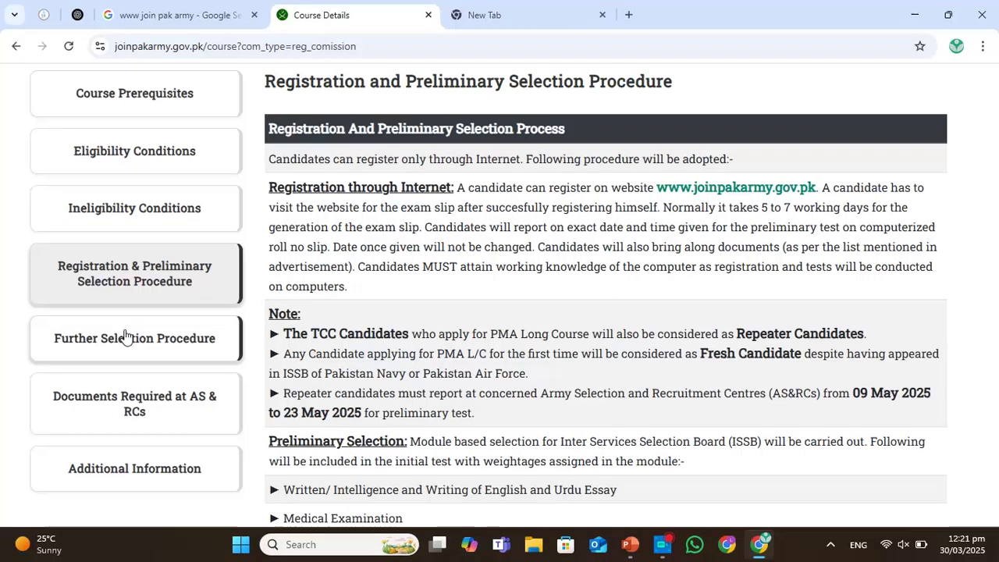
Open the Further Selection Procedure and read the selection process and PMA training period.
{"action": "left_click", "coordinate": [124, 336]}
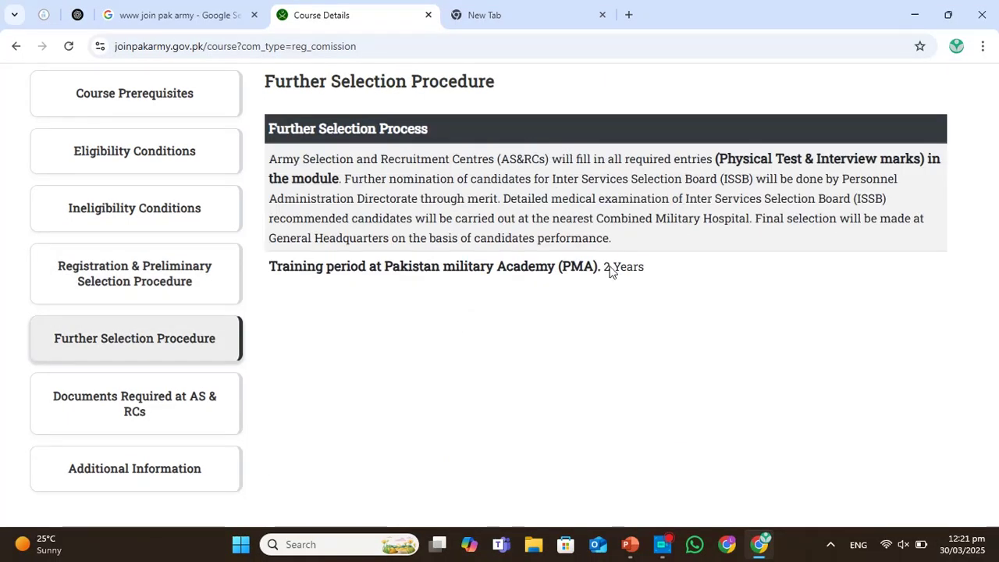
{"action": "scroll", "coordinate": [611, 270], "scroll_direction": "down", "scroll_amount": 1}
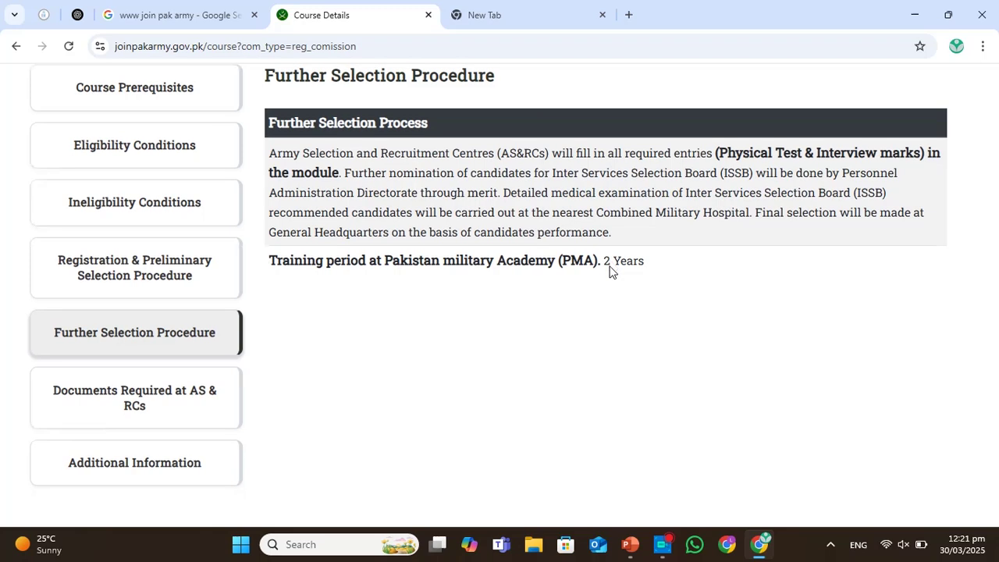
Review the documents required at AS & RCs and the additional information for the course.
{"action": "left_click", "coordinate": [196, 398]}
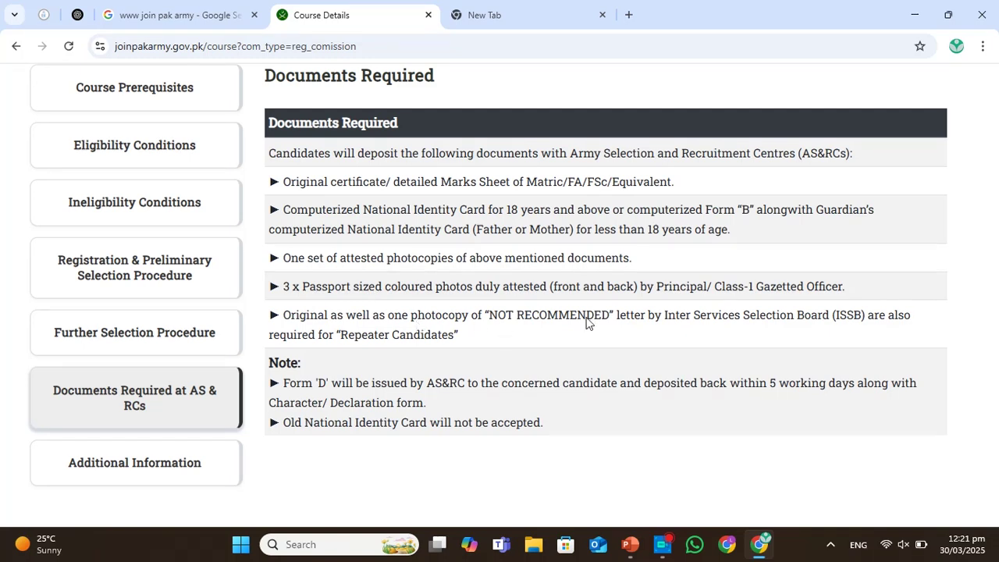
{"action": "left_click", "coordinate": [199, 476]}
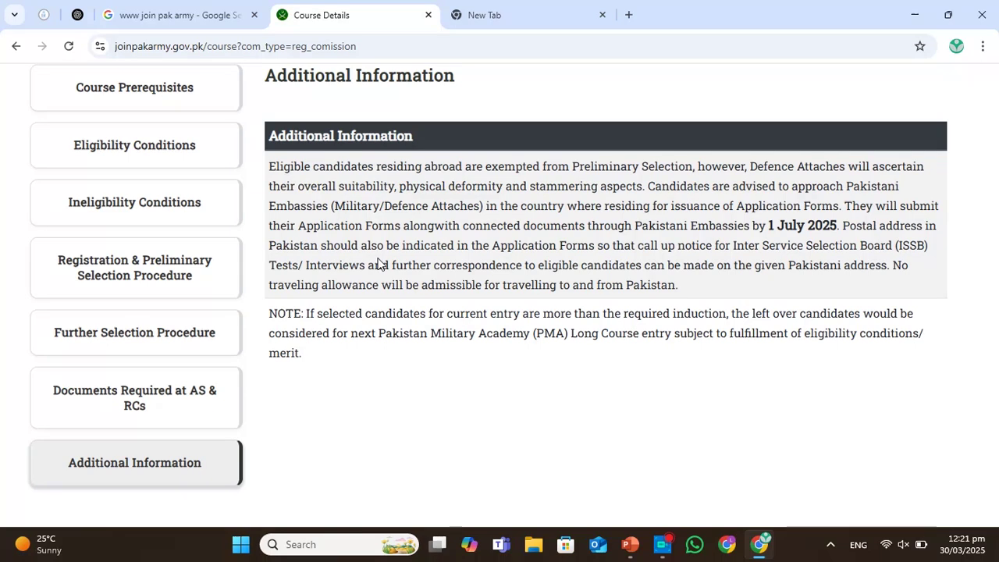
{"action": "scroll", "coordinate": [654, 217], "scroll_direction": "up", "scroll_amount": 1}
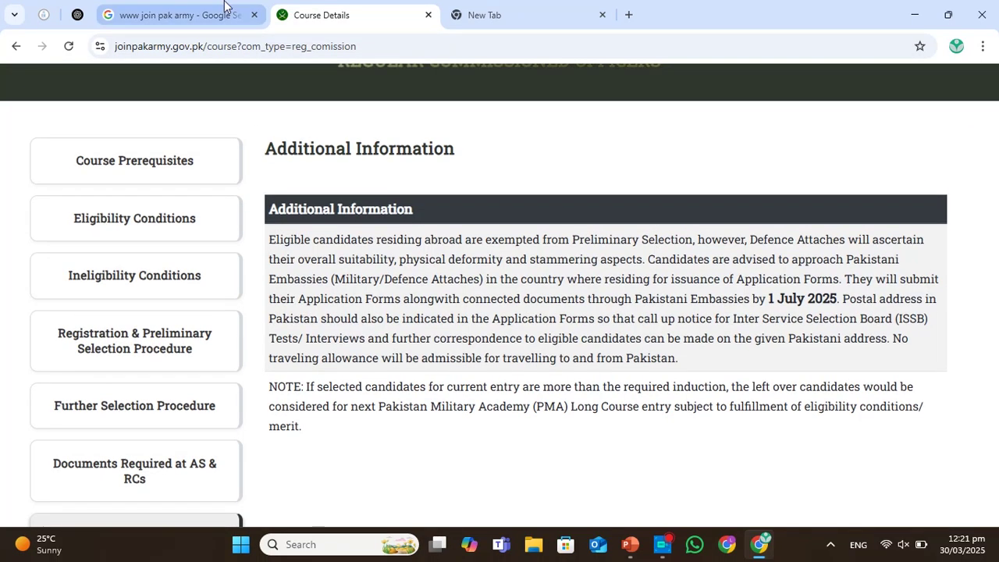
Return to the Join Pak Army home page, start the PMA 156 Long Course application and dismiss the initial registration instructions.
{"action": "left_click", "coordinate": [224, 11]}
{"action": "left_click", "coordinate": [175, 226]}
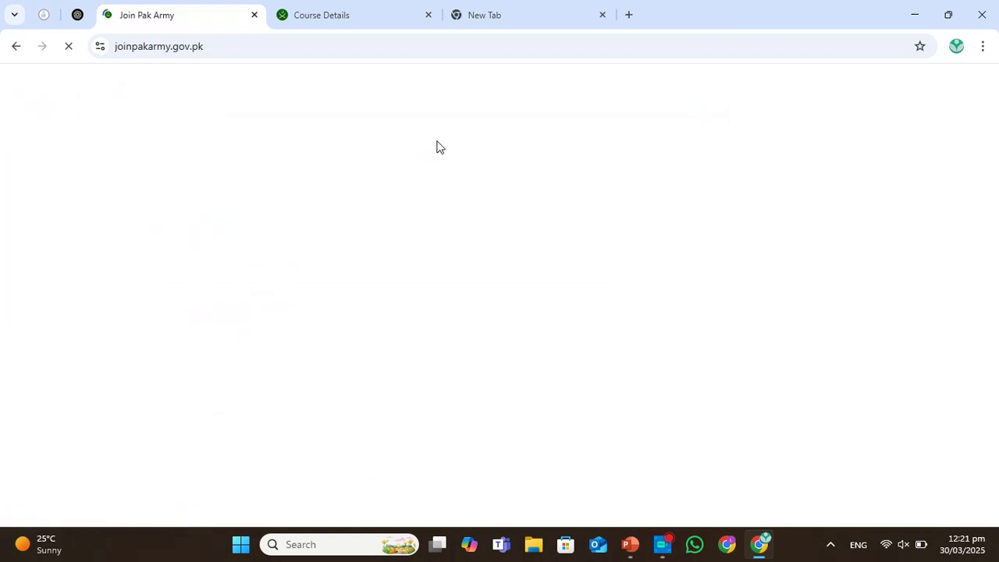
{"action": "scroll", "coordinate": [709, 277], "scroll_direction": "down", "scroll_amount": 5}
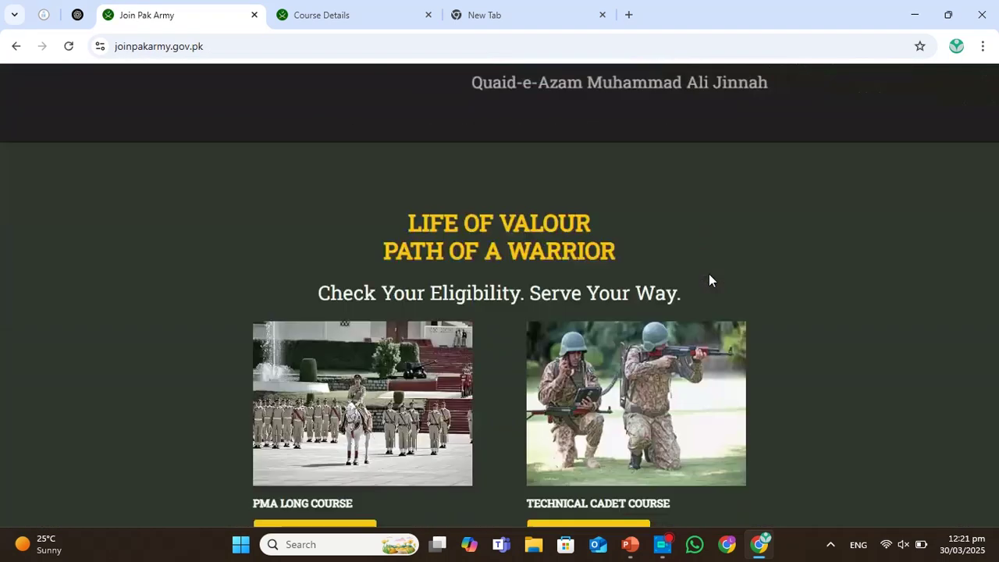
{"action": "scroll", "coordinate": [708, 277], "scroll_direction": "up", "scroll_amount": 2}
{"action": "scroll", "coordinate": [709, 279], "scroll_direction": "up", "scroll_amount": 1}
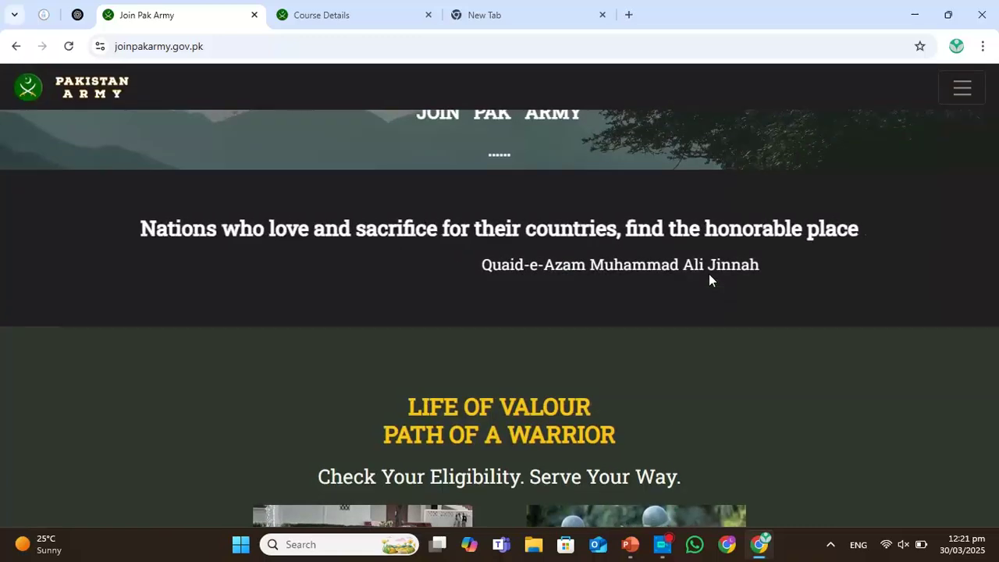
{"action": "scroll", "coordinate": [708, 279], "scroll_direction": "up", "scroll_amount": 1}
{"action": "scroll", "coordinate": [708, 274], "scroll_direction": "down", "scroll_amount": 5}
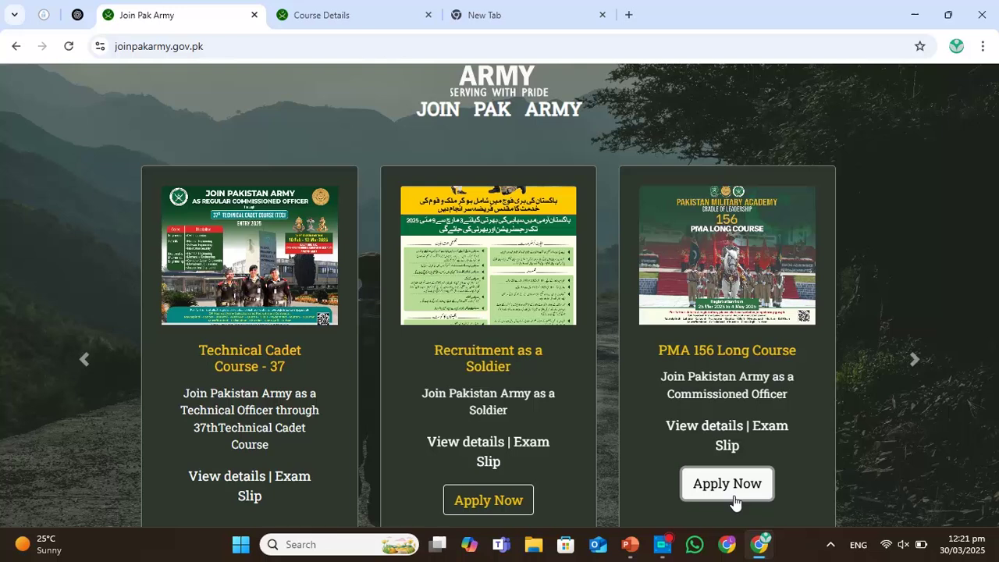
{"action": "left_click", "coordinate": [734, 501]}
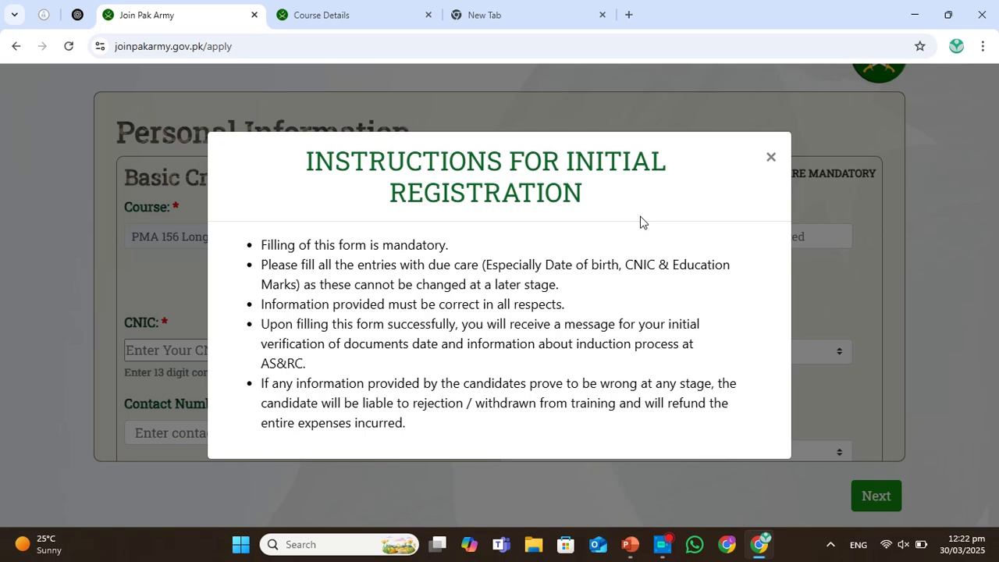
{"action": "left_click", "coordinate": [771, 158]}
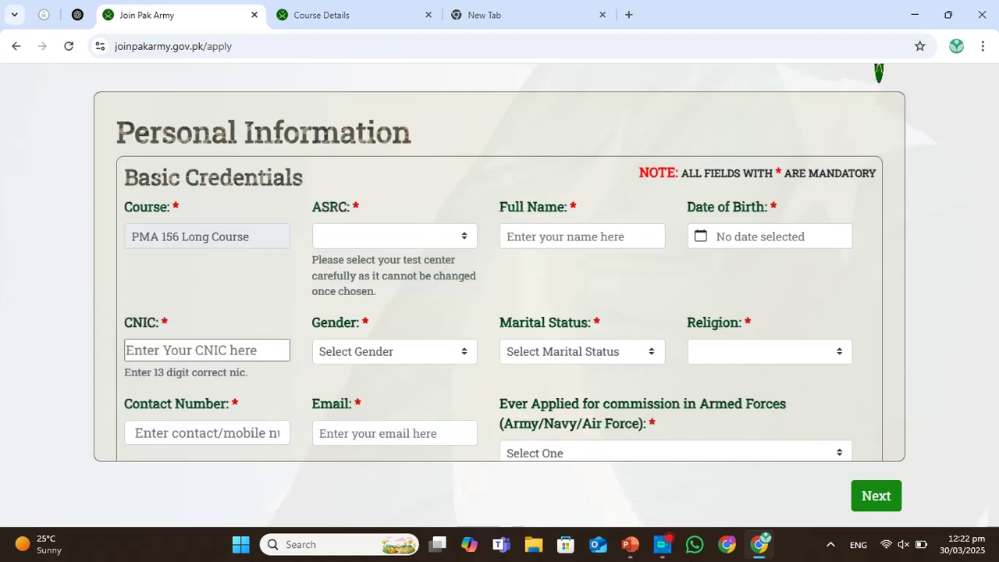
Look through the Personal Information form, covering the basic credentials, image upload, education and nationality sections.
{"action": "scroll", "coordinate": [500, 277], "scroll_direction": "down", "scroll_amount": 1}
{"action": "scroll", "coordinate": [499, 277], "scroll_direction": "up", "scroll_amount": 1}
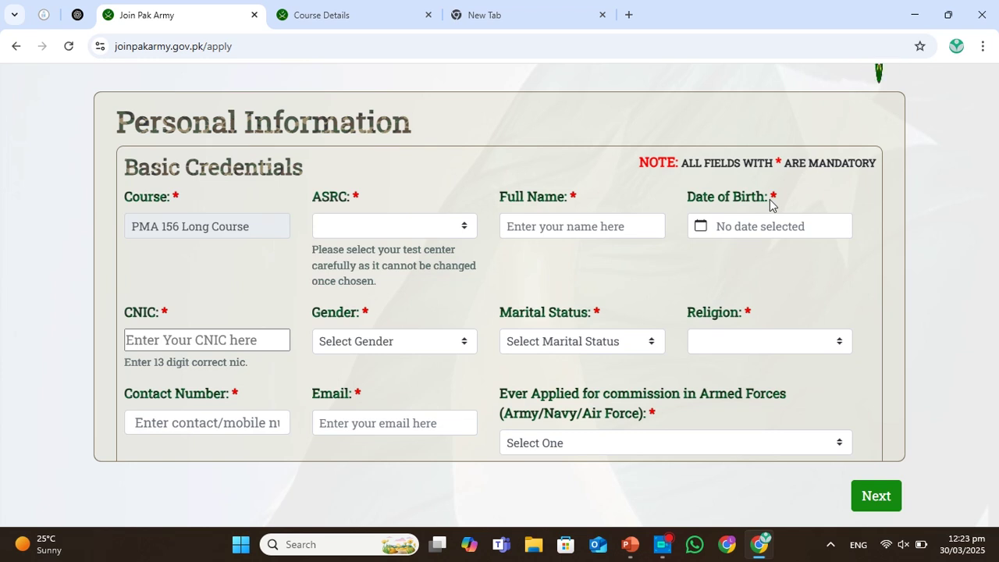
{"action": "scroll", "coordinate": [680, 380], "scroll_direction": "down", "scroll_amount": 2}
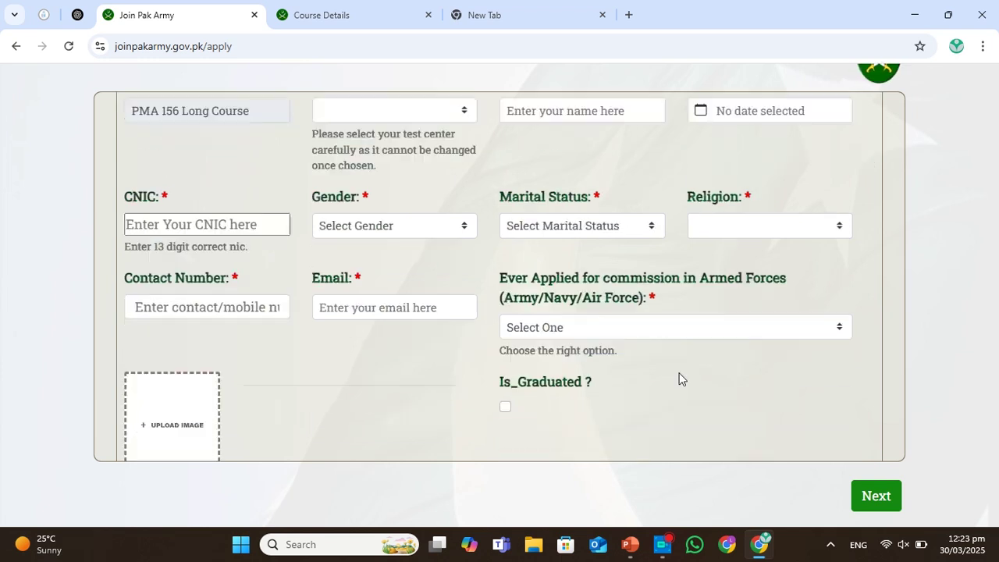
{"action": "scroll", "coordinate": [528, 347], "scroll_direction": "down", "scroll_amount": 2}
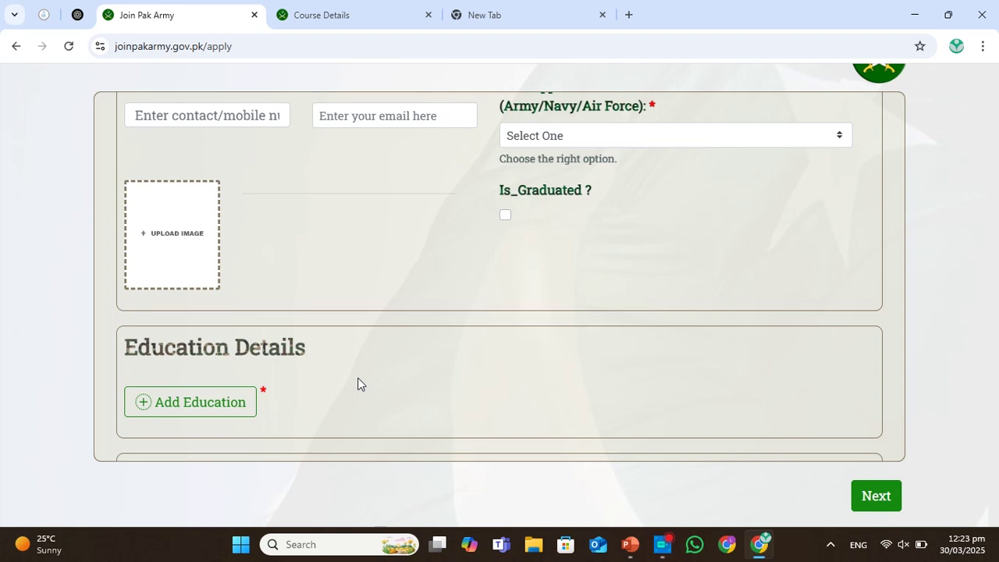
{"action": "scroll", "coordinate": [357, 383], "scroll_direction": "down", "scroll_amount": 2}
{"action": "scroll", "coordinate": [357, 383], "scroll_direction": "up", "scroll_amount": 2}
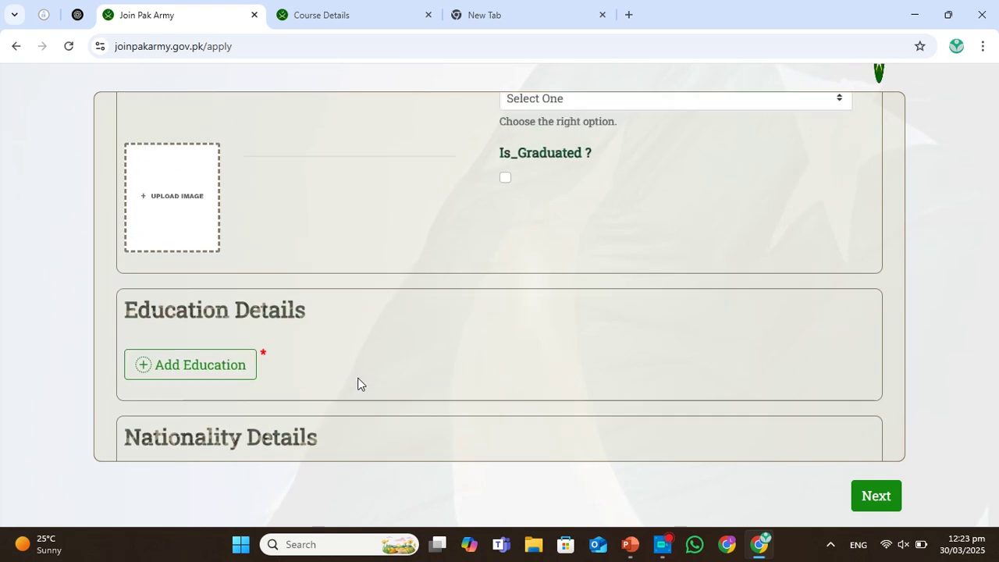
{"action": "scroll", "coordinate": [357, 383], "scroll_direction": "down", "scroll_amount": 2}
{"action": "scroll", "coordinate": [358, 383], "scroll_direction": "up", "scroll_amount": 1}
{"action": "scroll", "coordinate": [358, 383], "scroll_direction": "up", "scroll_amount": 5}
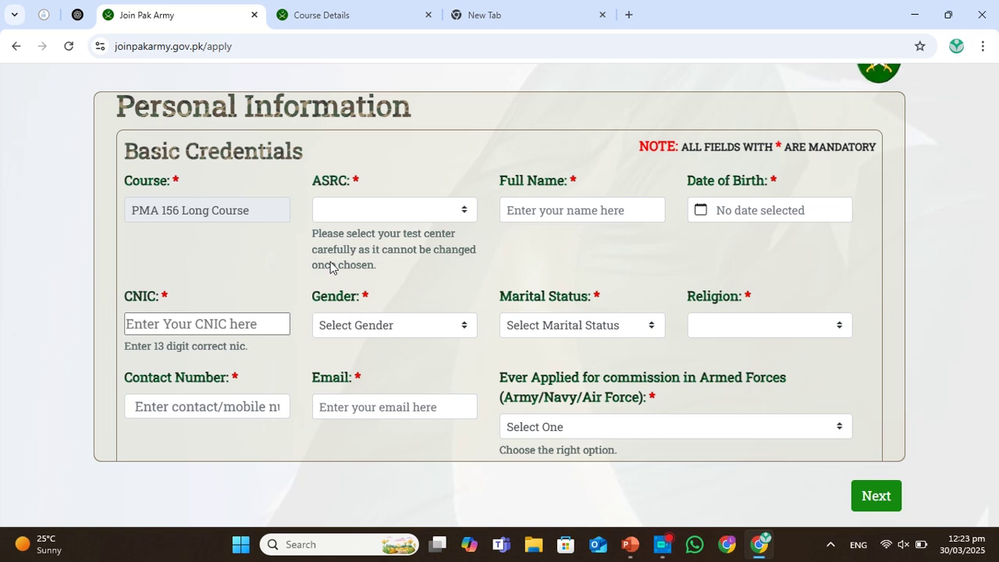
Choose ASRC Rawalpindi as the test center and pick the applicant's date of birth in the calendar.
{"action": "left_click", "coordinate": [379, 208]}
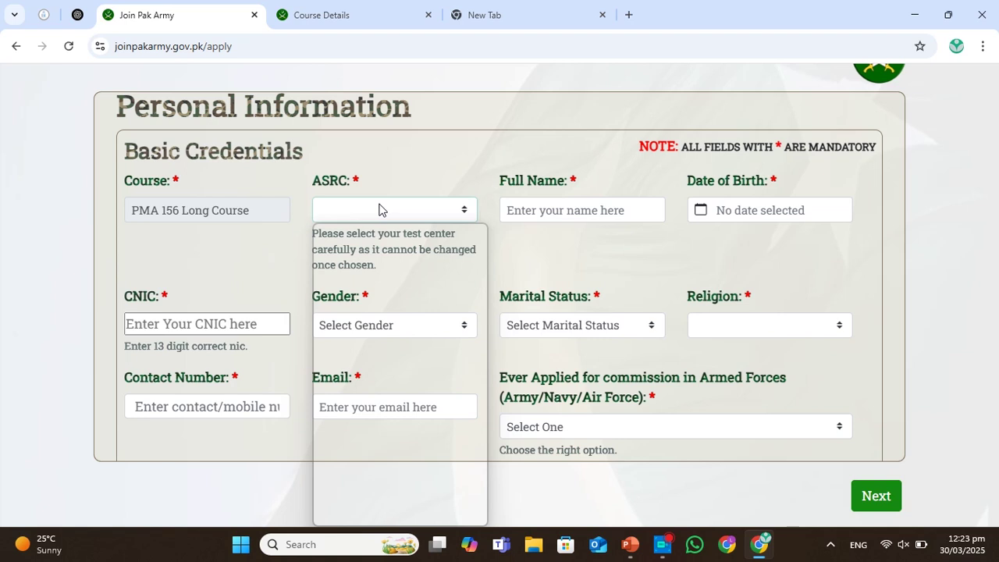
{"action": "left_click", "coordinate": [367, 234]}
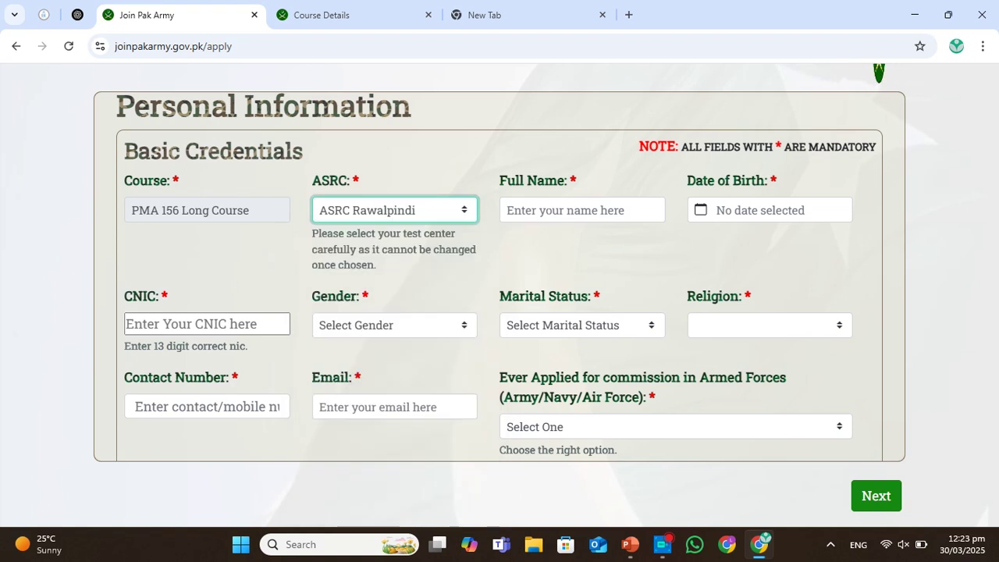
{"action": "left_click", "coordinate": [700, 211]}
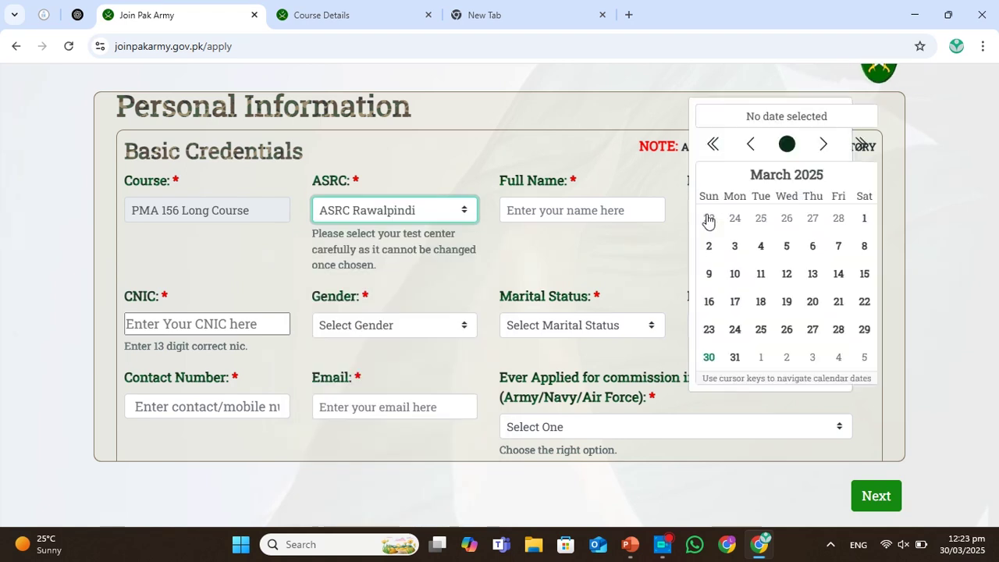
{"action": "left_click", "coordinate": [786, 273]}
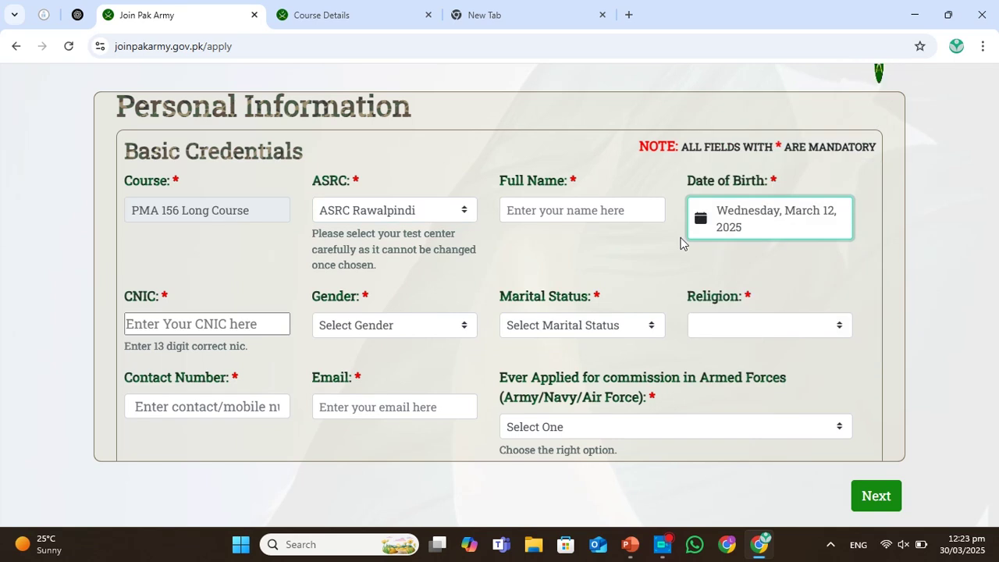
Set the gender to Male and the marital status to Unmarried/Single in the basic credentials.
{"action": "scroll", "coordinate": [680, 241], "scroll_direction": "down", "scroll_amount": 1}
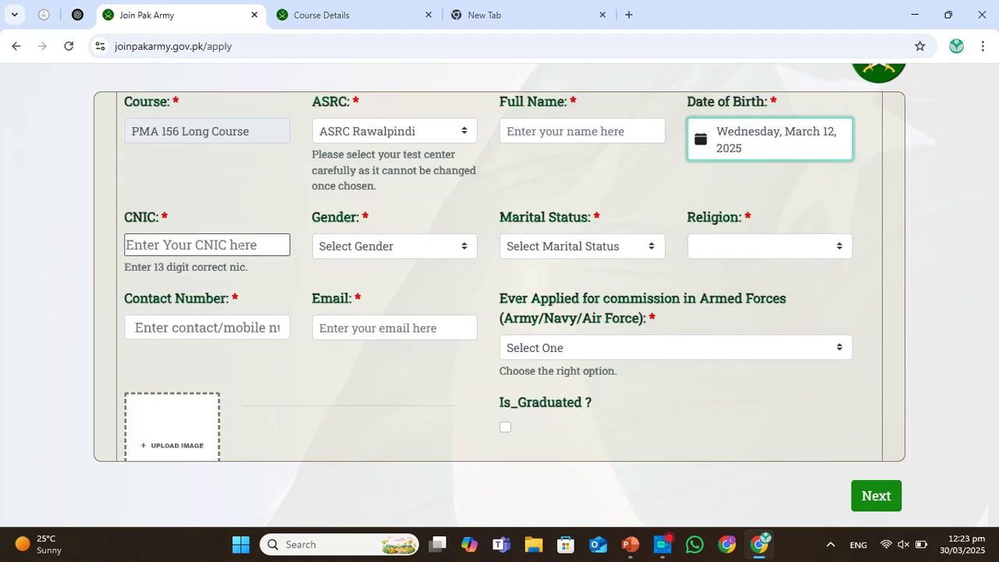
{"action": "left_click", "coordinate": [392, 248]}
{"action": "left_click", "coordinate": [340, 291]}
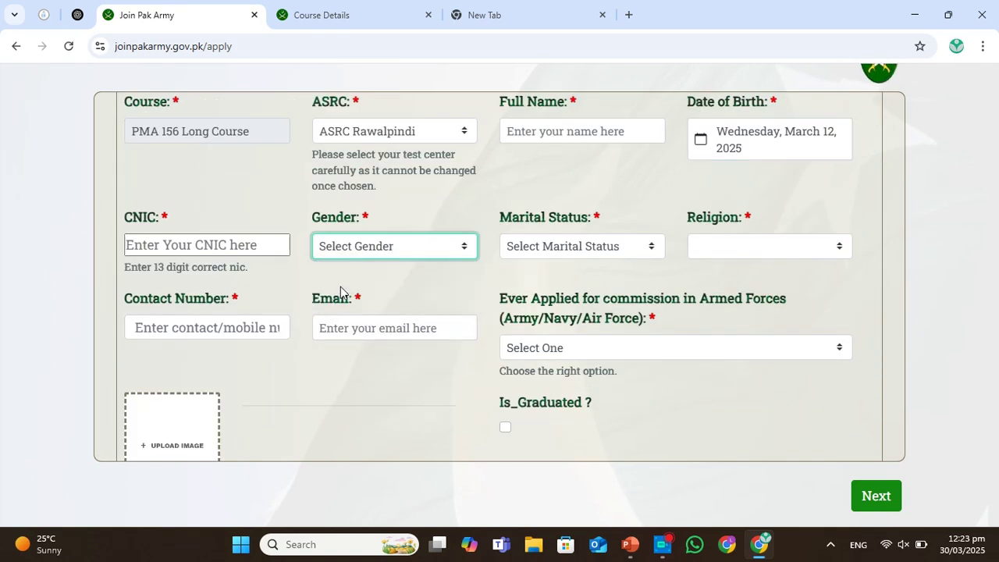
{"action": "left_click", "coordinate": [559, 256]}
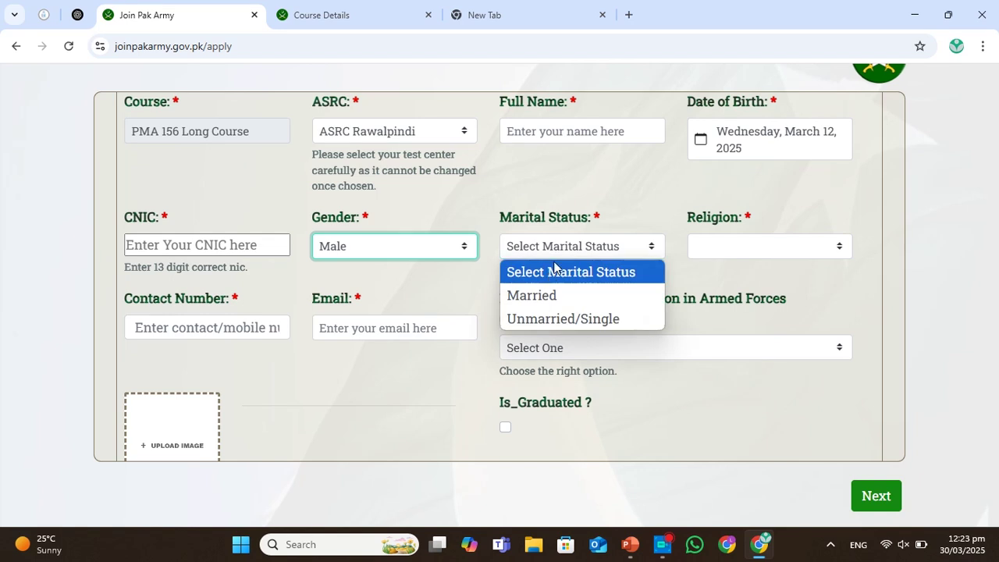
{"action": "left_click", "coordinate": [538, 318]}
Set the religion to Islam and the sect to Sunni in the basic credentials.
{"action": "left_click", "coordinate": [726, 245]}
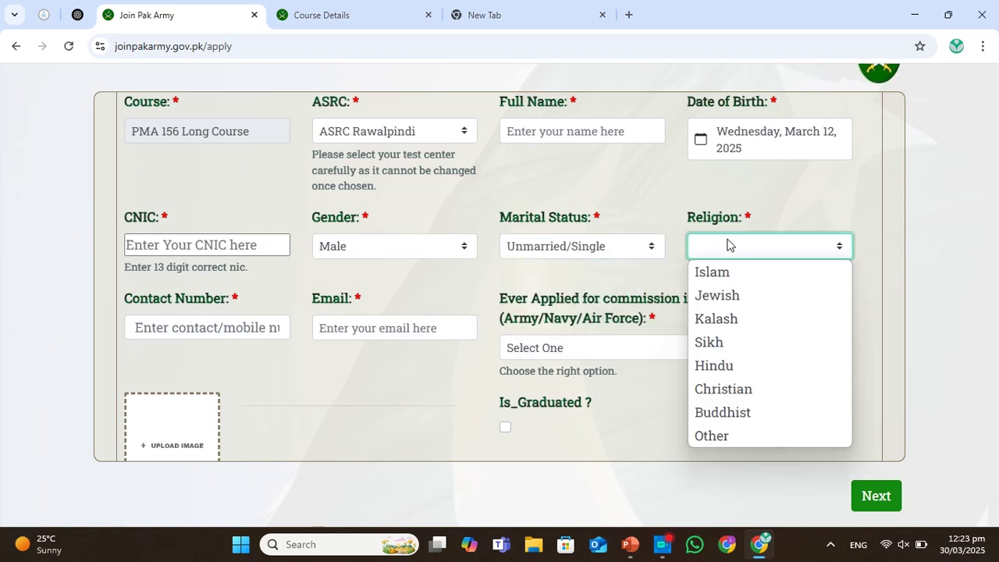
{"action": "left_click", "coordinate": [716, 272]}
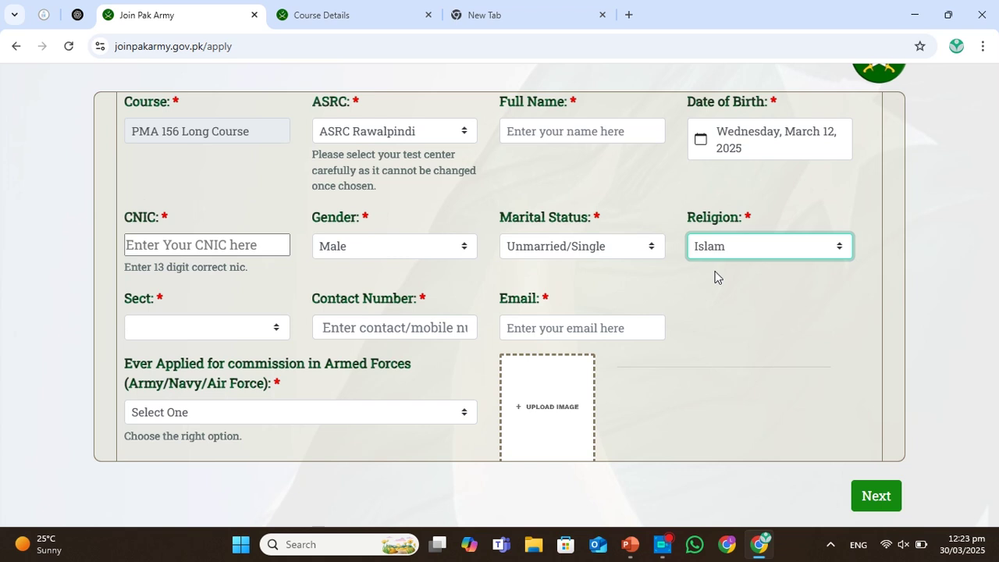
{"action": "scroll", "coordinate": [716, 277], "scroll_direction": "down", "scroll_amount": 1}
{"action": "left_click", "coordinate": [255, 276]}
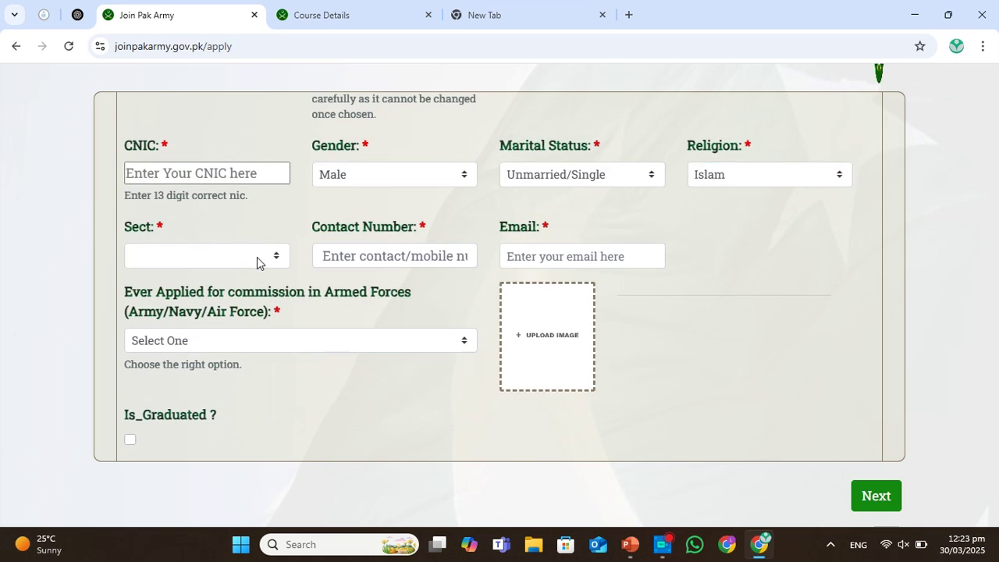
{"action": "left_click", "coordinate": [257, 262]}
{"action": "left_click", "coordinate": [207, 290]}
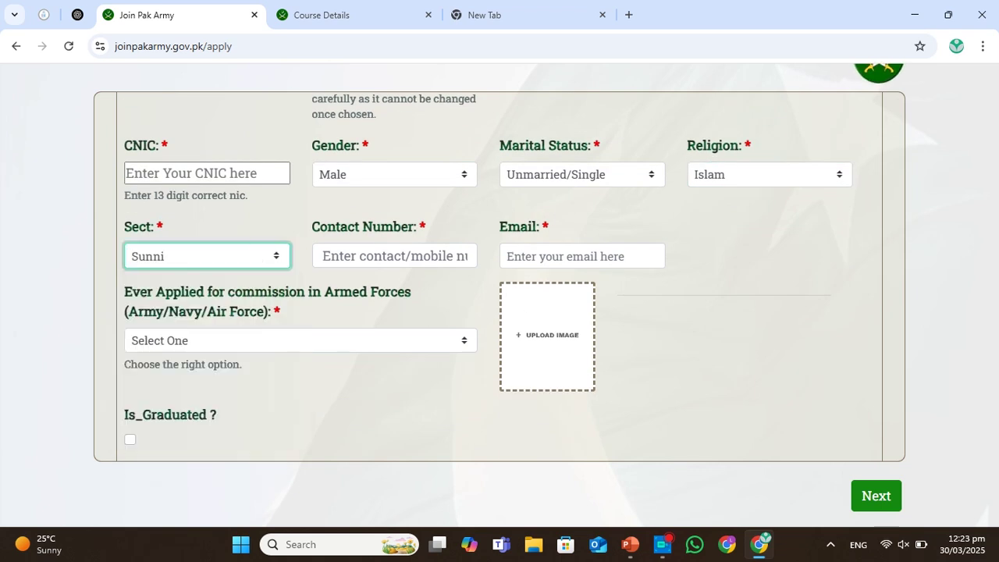
Answer NO to having ever applied for commission in the Armed Forces, and change the answer to YES.
{"action": "scroll", "coordinate": [539, 257], "scroll_direction": "down", "scroll_amount": 1}
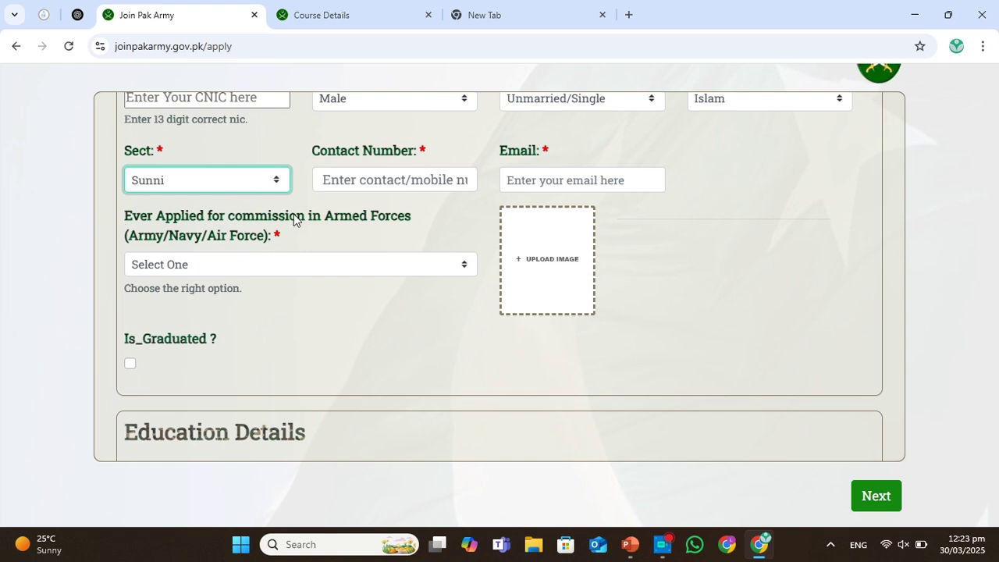
{"action": "left_click", "coordinate": [237, 264]}
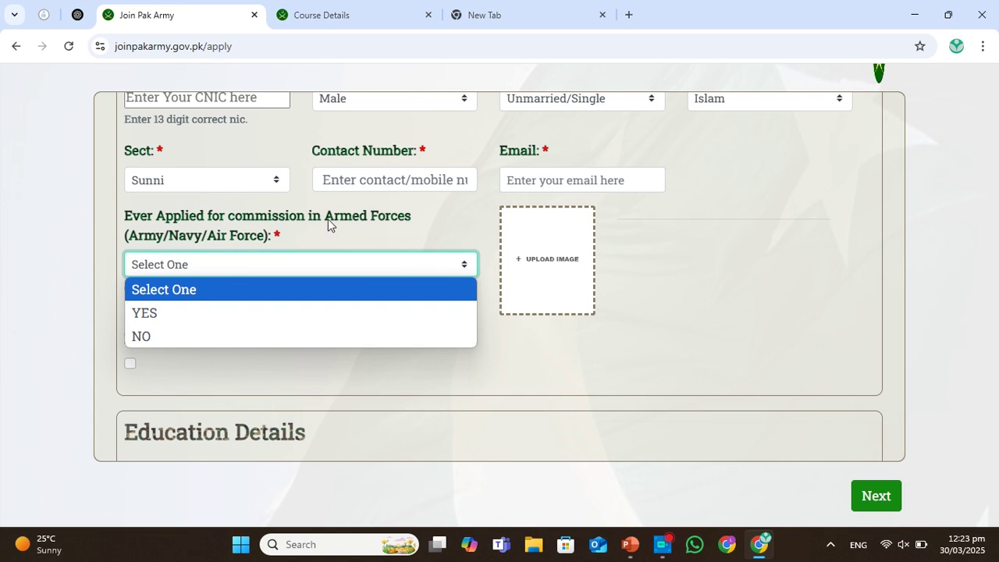
{"action": "left_click", "coordinate": [139, 335]}
{"action": "left_click", "coordinate": [180, 269]}
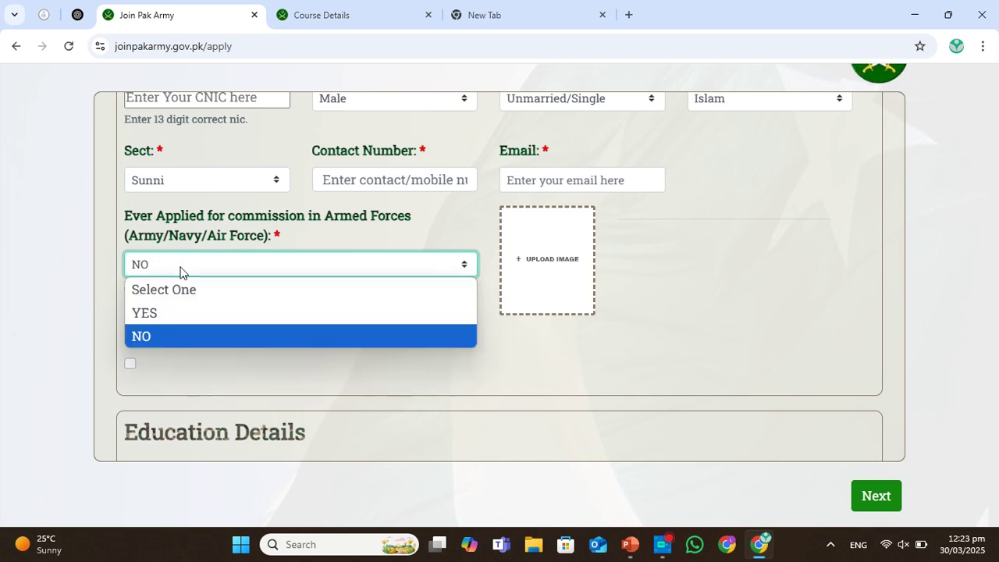
{"action": "left_click", "coordinate": [150, 312]}
Fill in a previous candidature record with Pakistan Army, NO for ISSB appearance and Fit as initial medical result, and discard it.
{"action": "scroll", "coordinate": [151, 312], "scroll_direction": "down", "scroll_amount": 2}
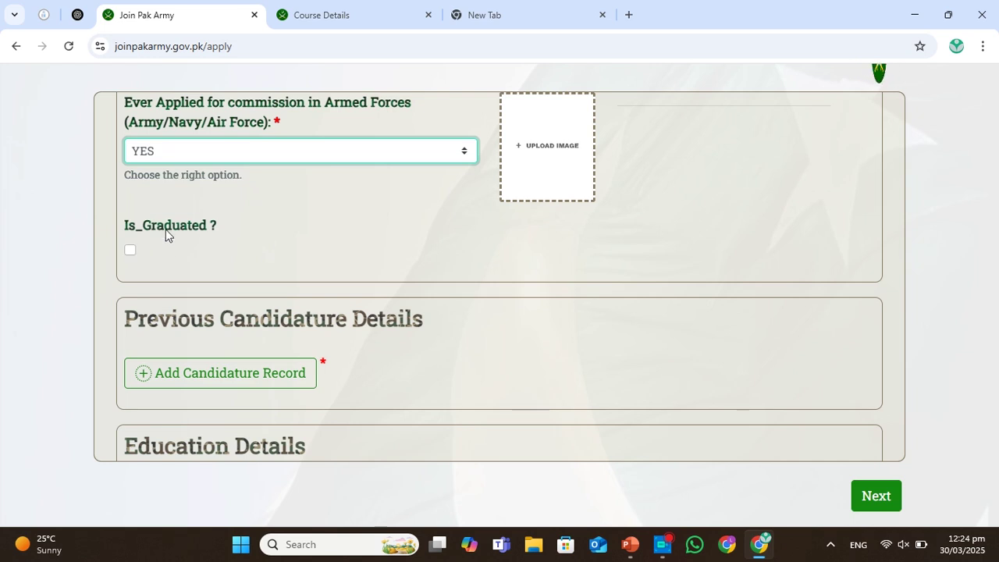
{"action": "scroll", "coordinate": [166, 229], "scroll_direction": "down", "scroll_amount": 2}
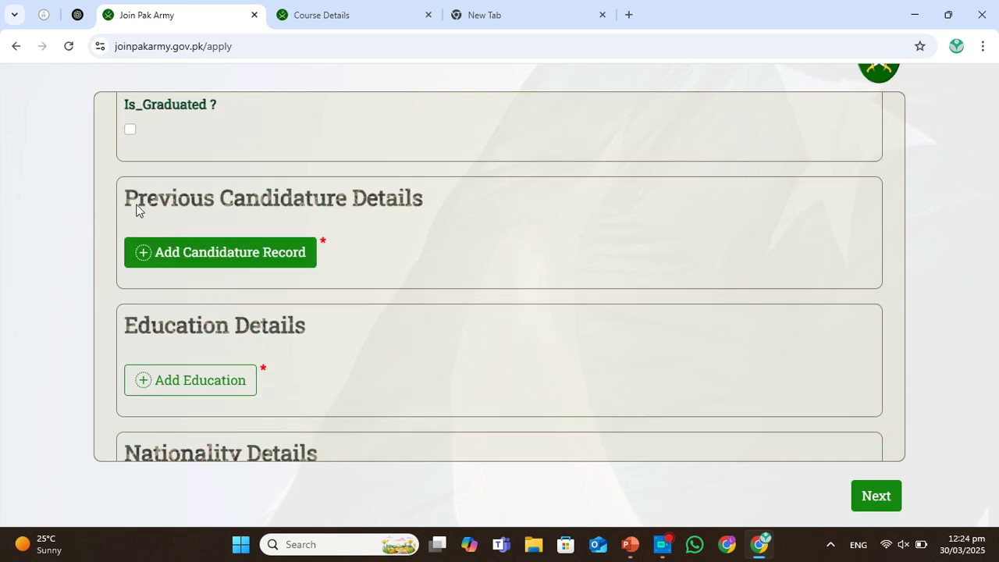
{"action": "left_click", "coordinate": [245, 251]}
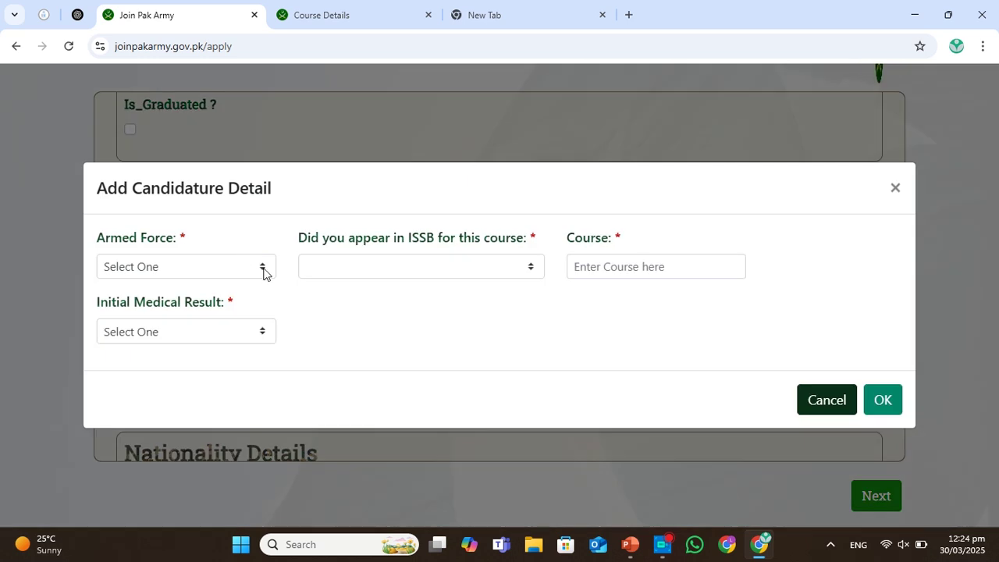
{"action": "left_click", "coordinate": [263, 269]}
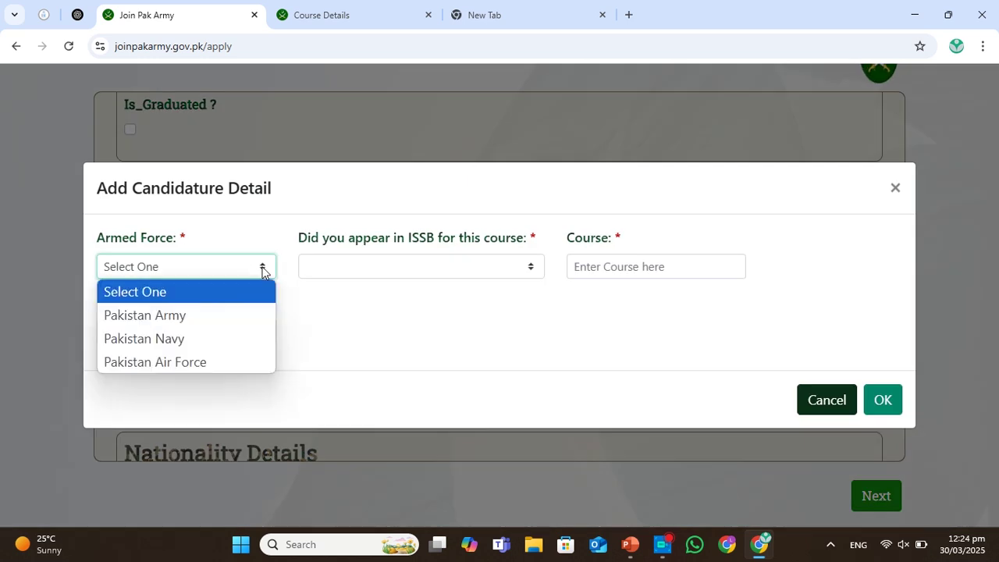
{"action": "left_click", "coordinate": [181, 315]}
{"action": "left_click", "coordinate": [405, 262]}
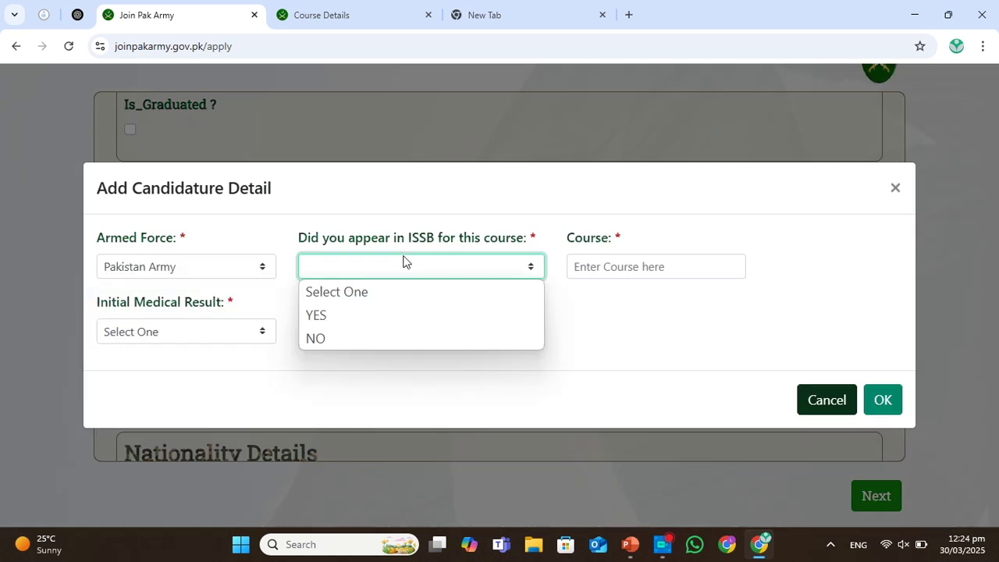
{"action": "left_click", "coordinate": [327, 338]}
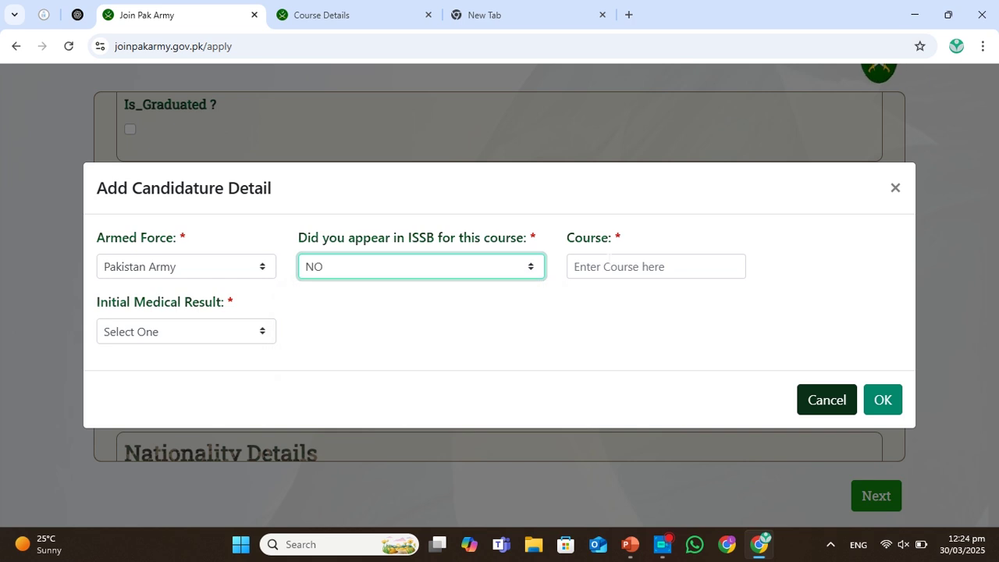
{"action": "left_click", "coordinate": [244, 336]}
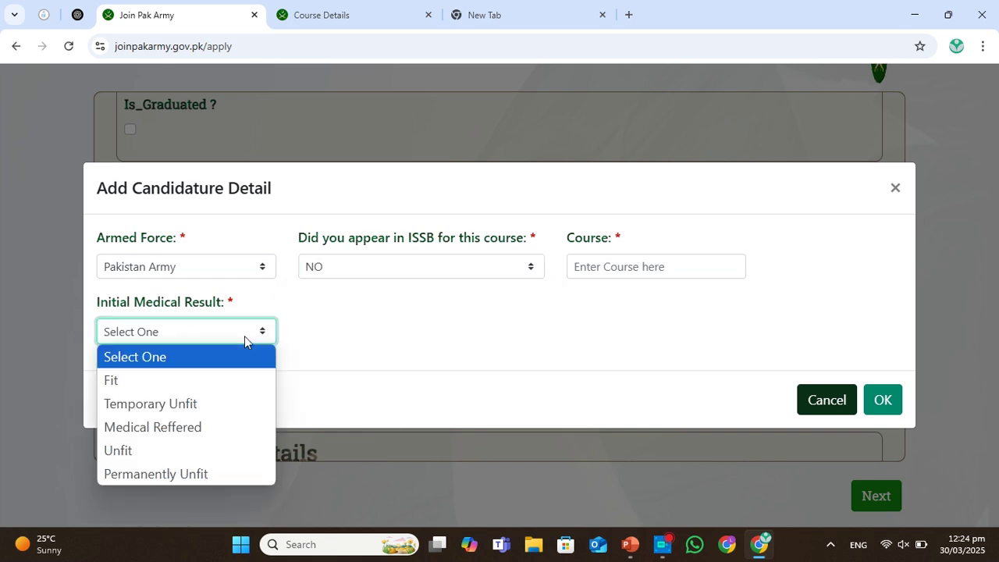
{"action": "left_click", "coordinate": [177, 379]}
{"action": "left_click", "coordinate": [818, 399]}
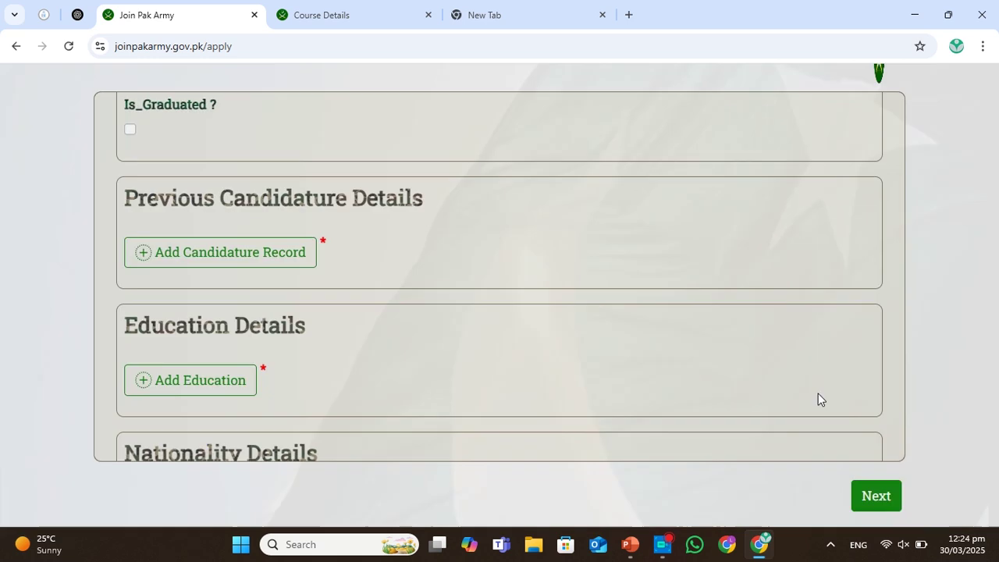
Change the answer about ever applying for commission in the Armed Forces to NO.
{"action": "scroll", "coordinate": [531, 286], "scroll_direction": "up", "scroll_amount": 1}
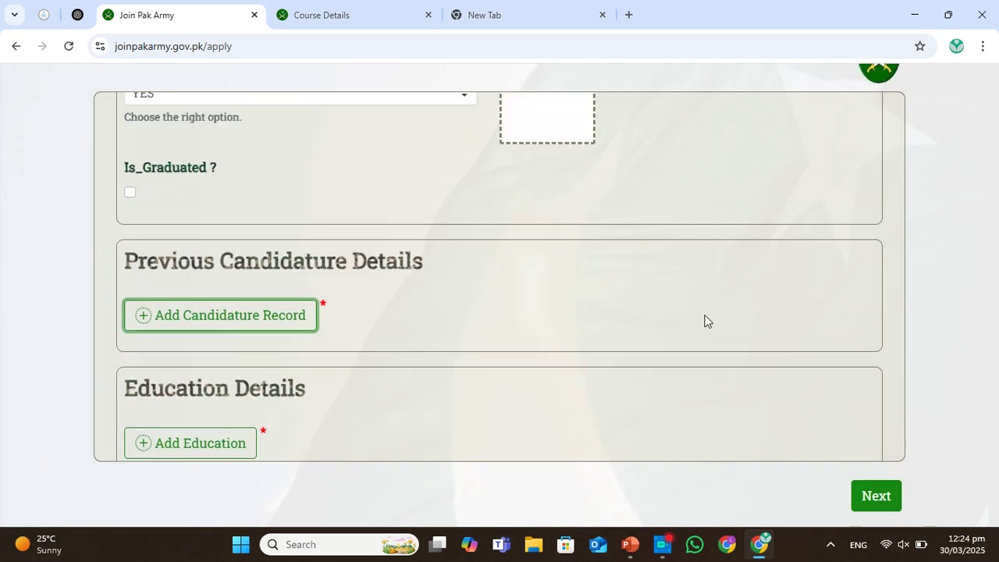
{"action": "scroll", "coordinate": [379, 211], "scroll_direction": "up", "scroll_amount": 1}
{"action": "left_click", "coordinate": [367, 199]}
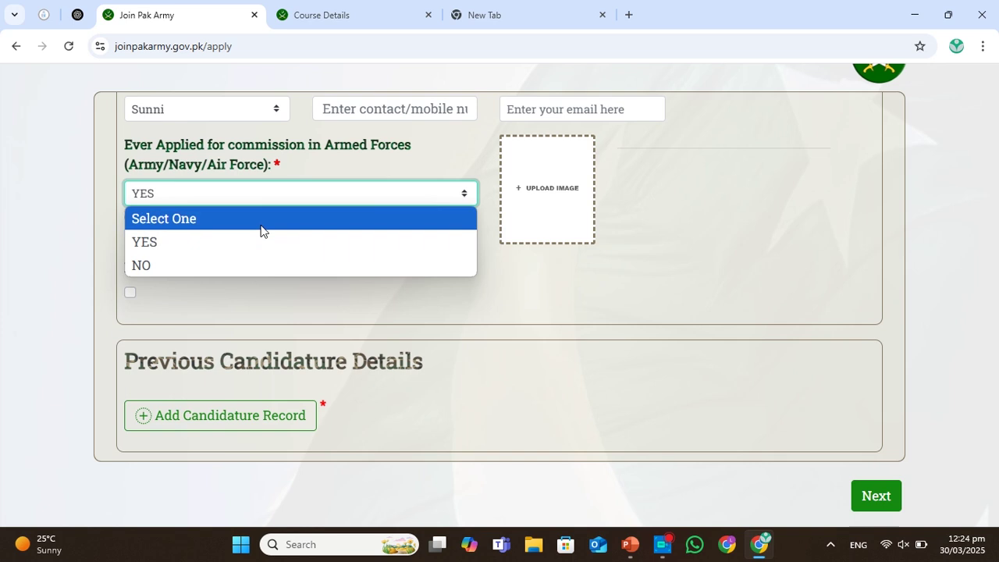
{"action": "left_click", "coordinate": [222, 259]}
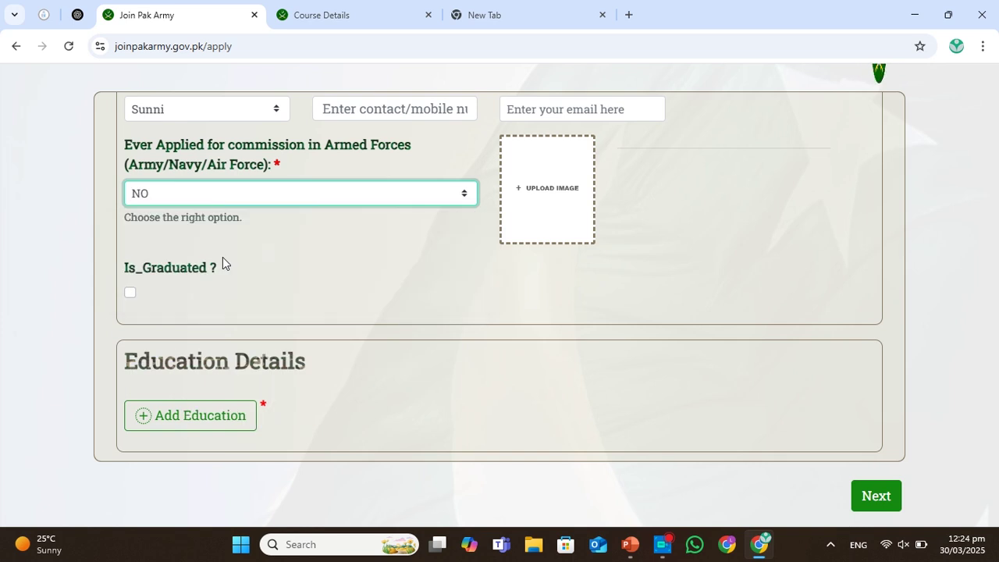
Start a new education record with Matric as the qualification type.
{"action": "scroll", "coordinate": [270, 185], "scroll_direction": "down", "scroll_amount": 2}
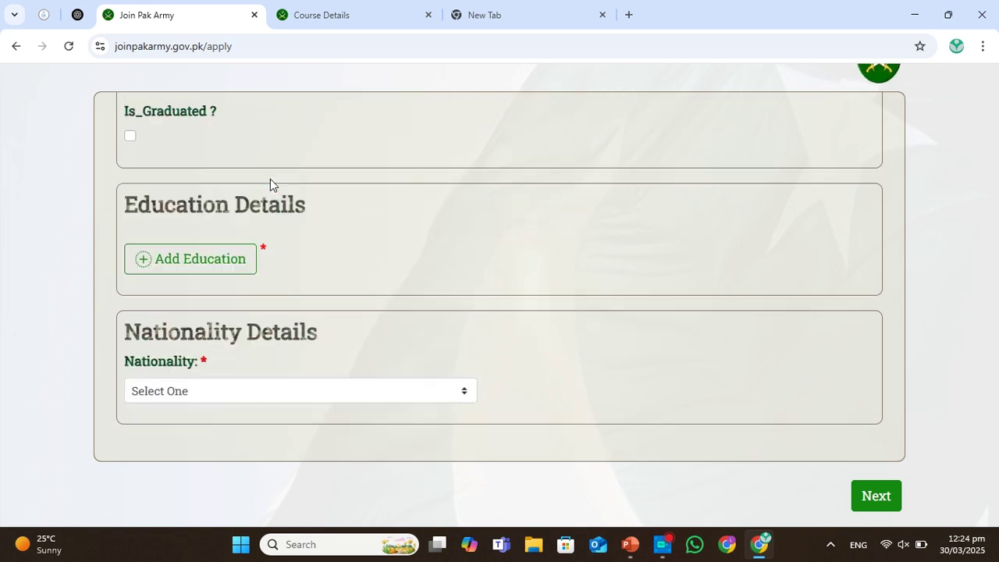
{"action": "left_click", "coordinate": [168, 261]}
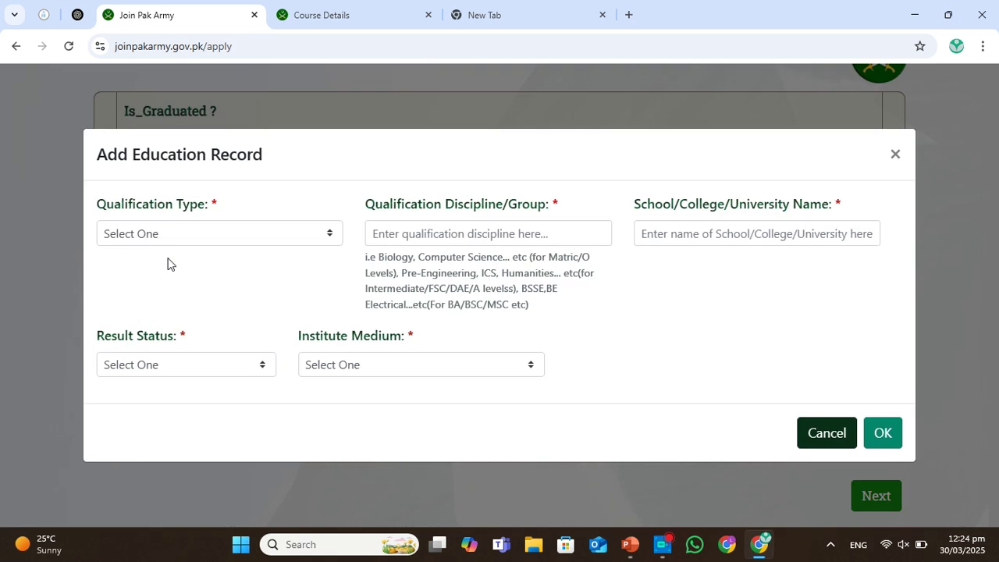
{"action": "left_click", "coordinate": [297, 231]}
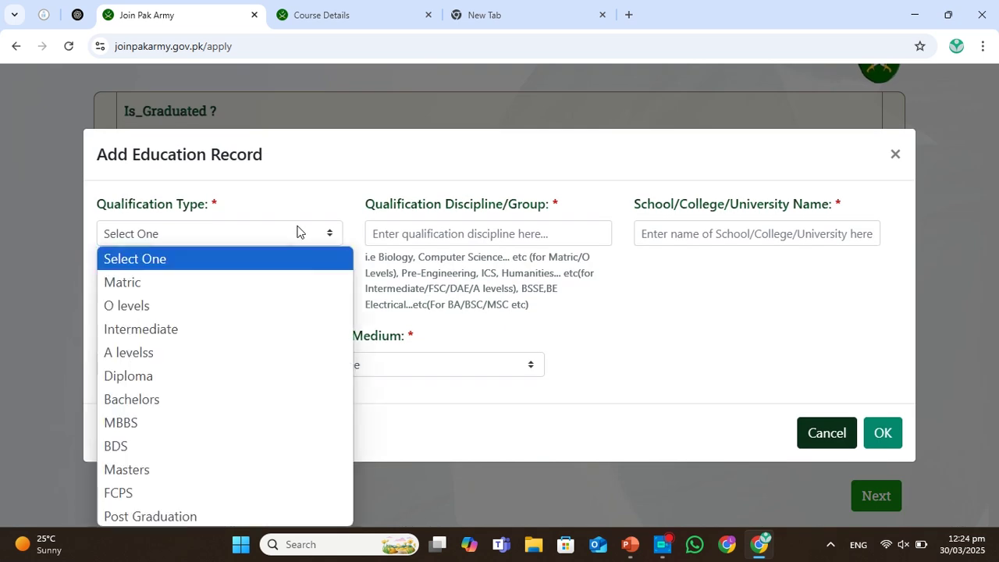
{"action": "left_click", "coordinate": [201, 281]}
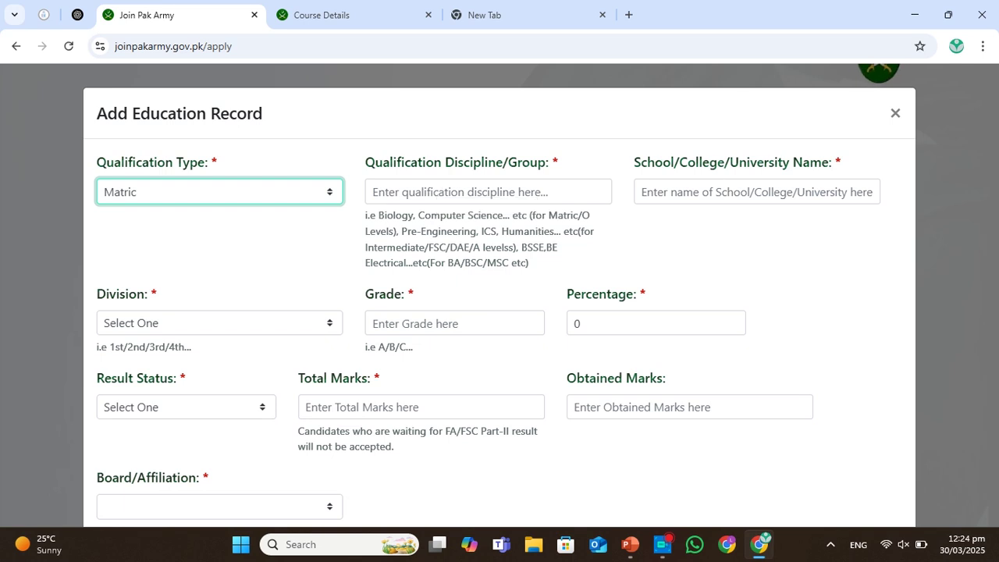
Set the division to 1st and the percentage to 88 in the Matric record.
{"action": "left_click", "coordinate": [239, 324]}
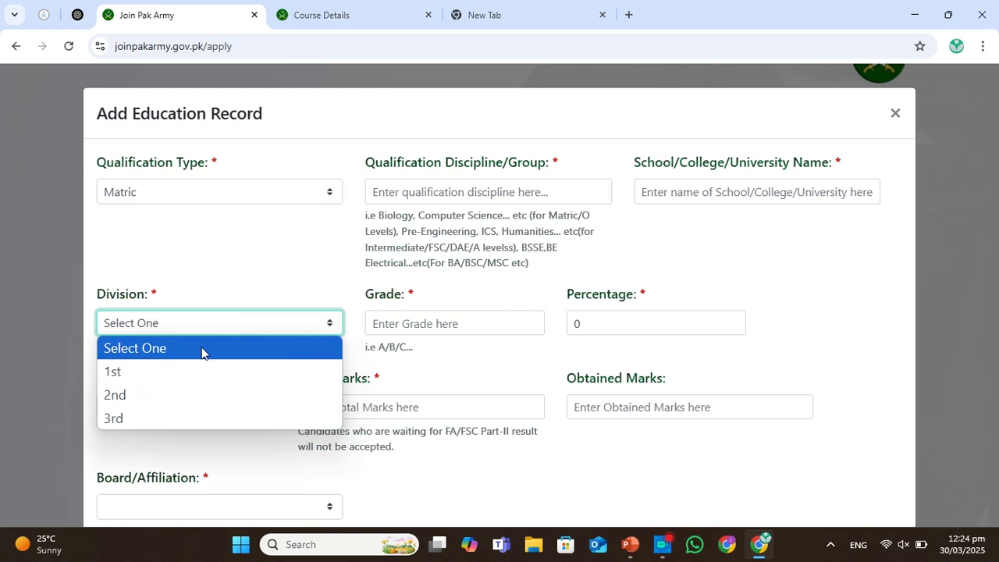
{"action": "left_click", "coordinate": [176, 371]}
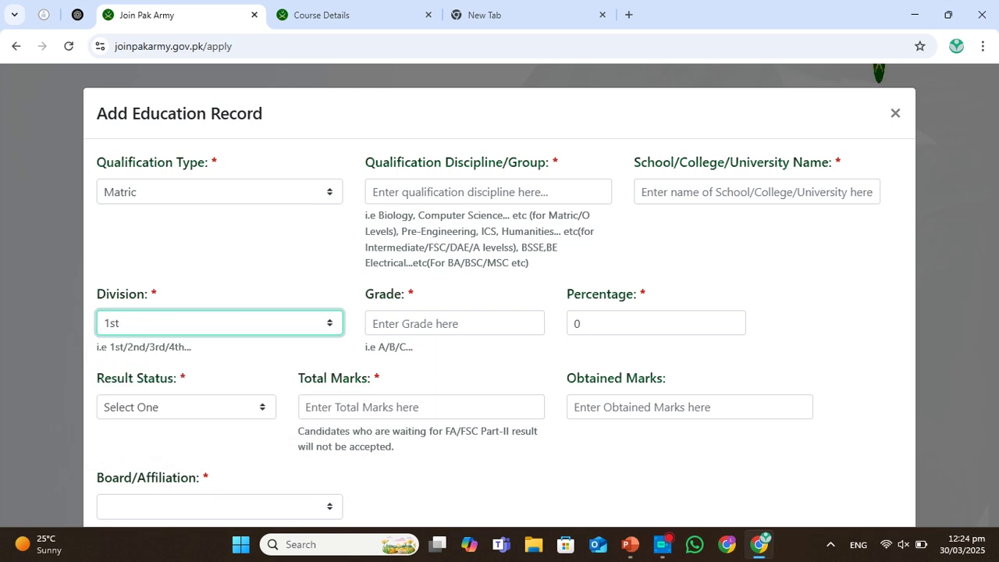
{"action": "left_click", "coordinate": [586, 324]}
{"action": "key", "text": "BackSpace"}
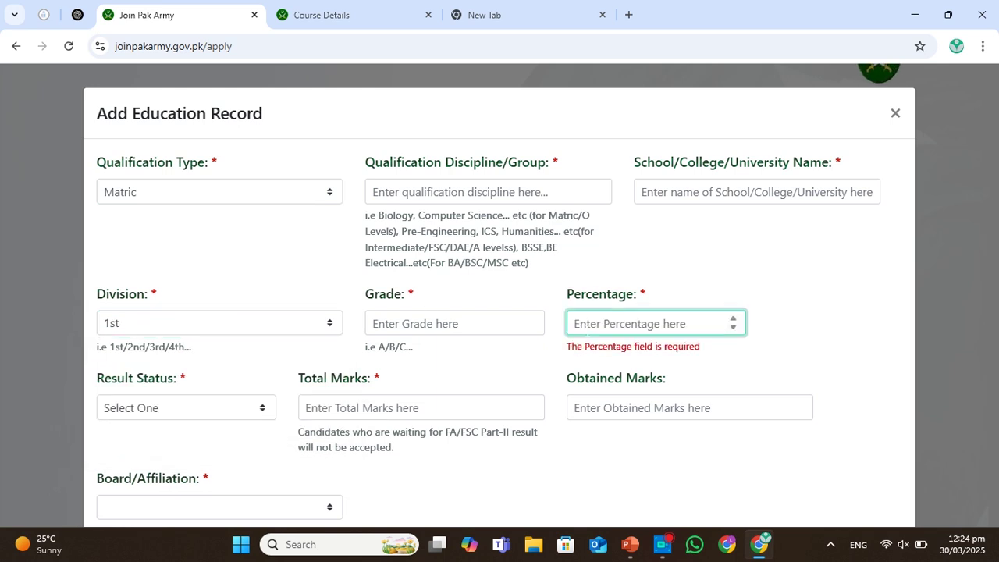
{"action": "type", "text": "88"}
Set the Matric result status to Pass, with total marks 1200 and obtained marks 1106.
{"action": "scroll", "coordinate": [499, 313], "scroll_direction": "down", "scroll_amount": 1}
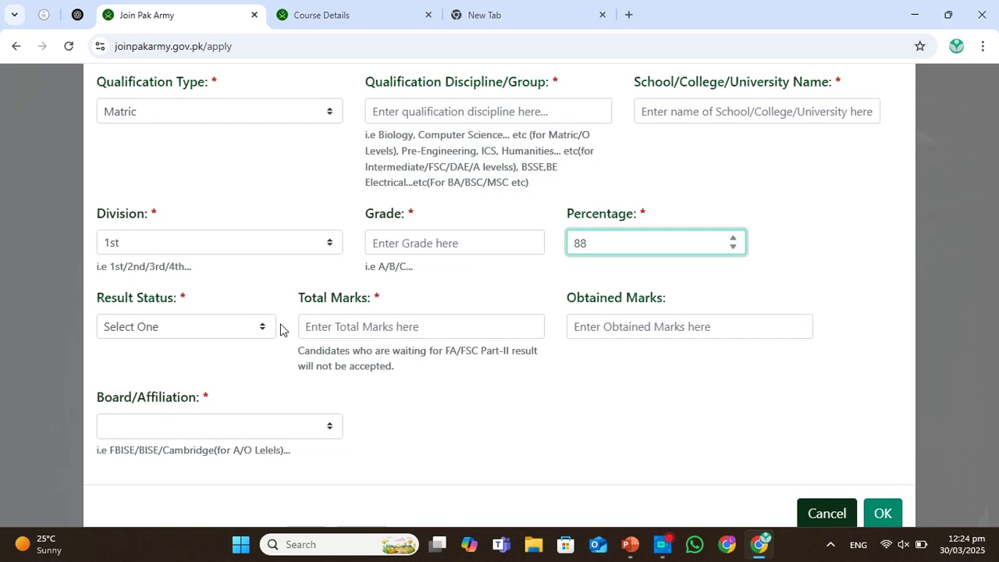
{"action": "left_click", "coordinate": [256, 329]}
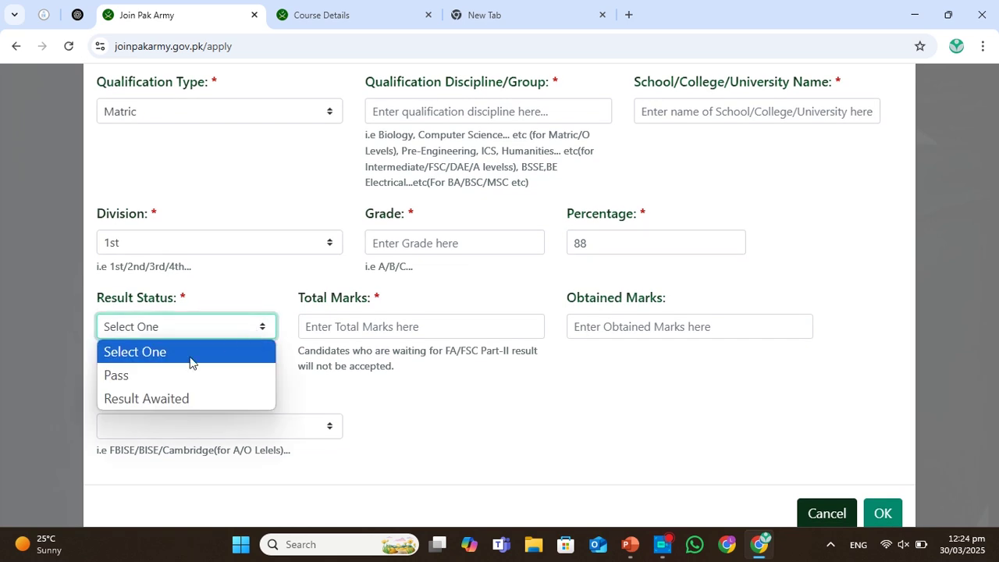
{"action": "left_click", "coordinate": [152, 375]}
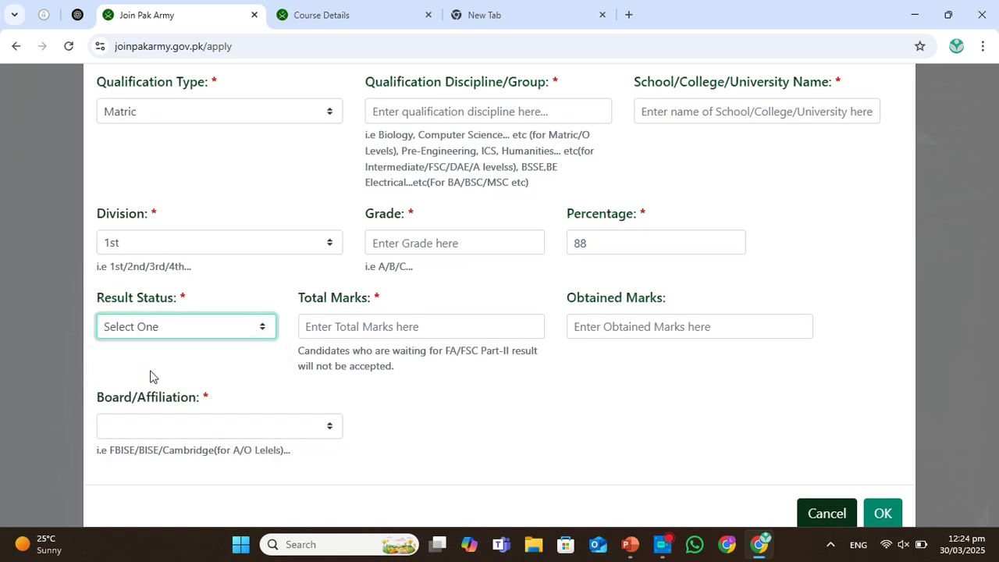
{"action": "scroll", "coordinate": [381, 303], "scroll_direction": "down", "scroll_amount": 1}
{"action": "left_click", "coordinate": [382, 288]}
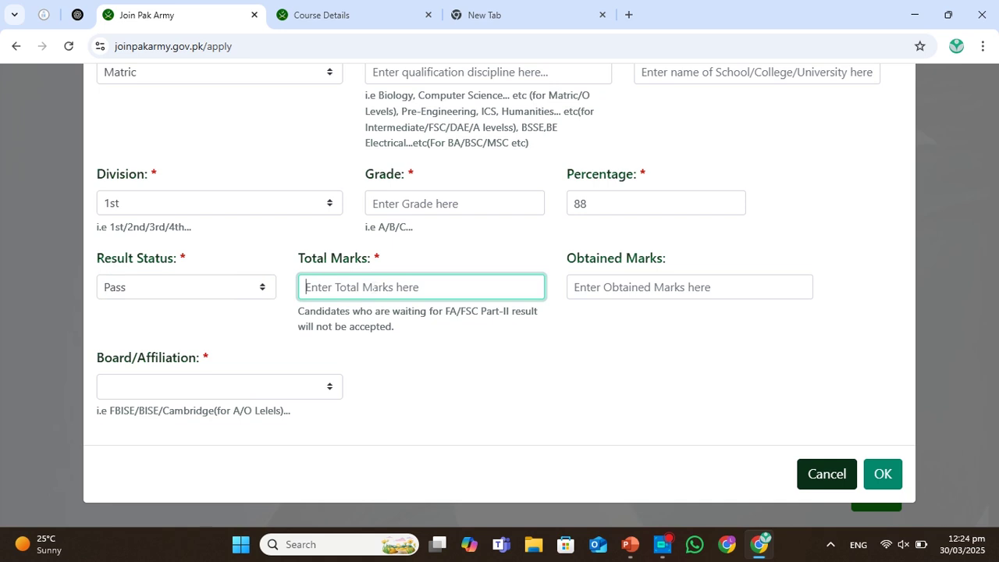
{"action": "type", "text": "1200"}
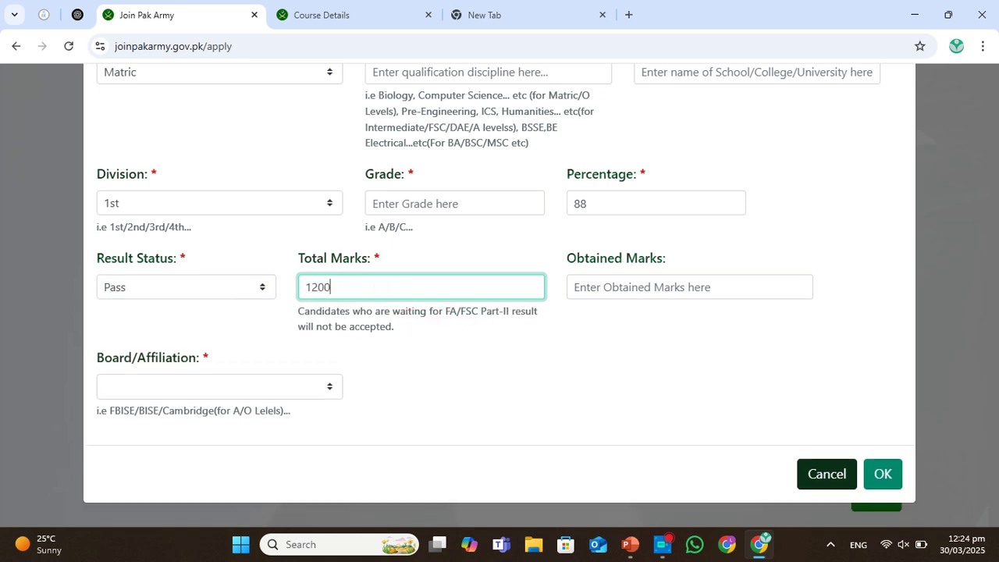
{"action": "left_click", "coordinate": [585, 287]}
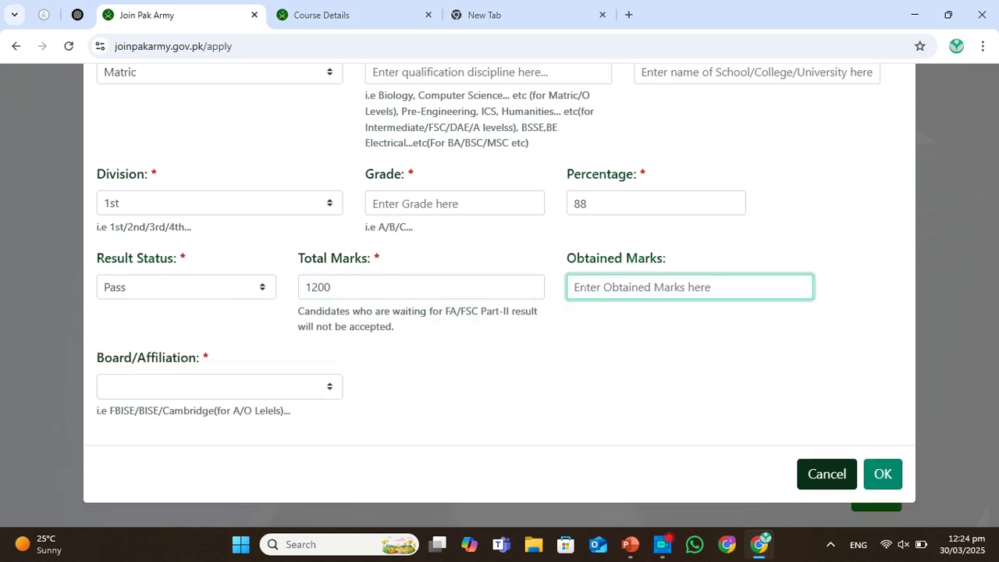
{"action": "type", "text": "110"}
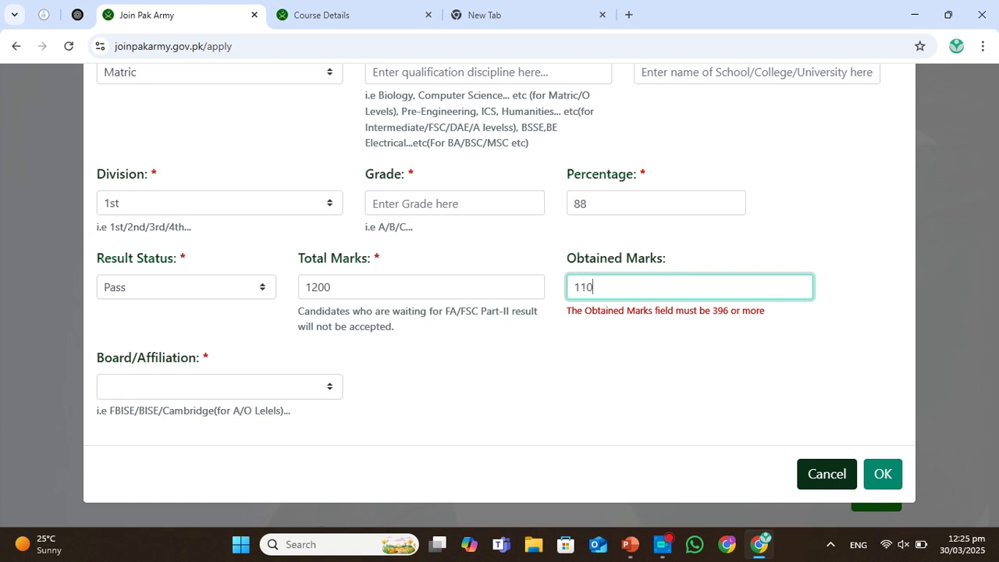
{"action": "type", "text": "6"}
Set the board to The Board of intermediate & Secondary Education Gujranwala and the grade to A, and save the Matric record.
{"action": "left_click", "coordinate": [323, 388]}
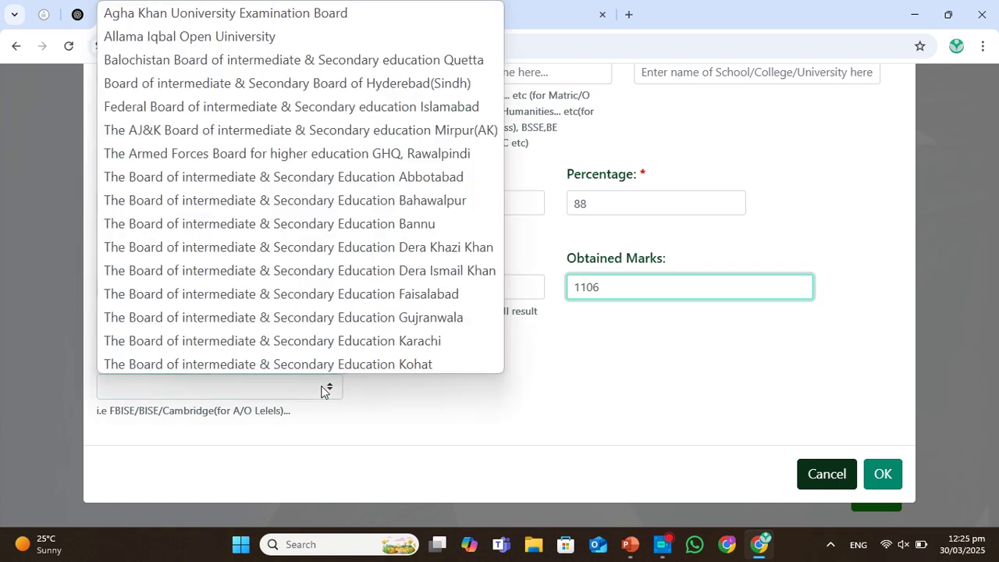
{"action": "left_click", "coordinate": [361, 316]}
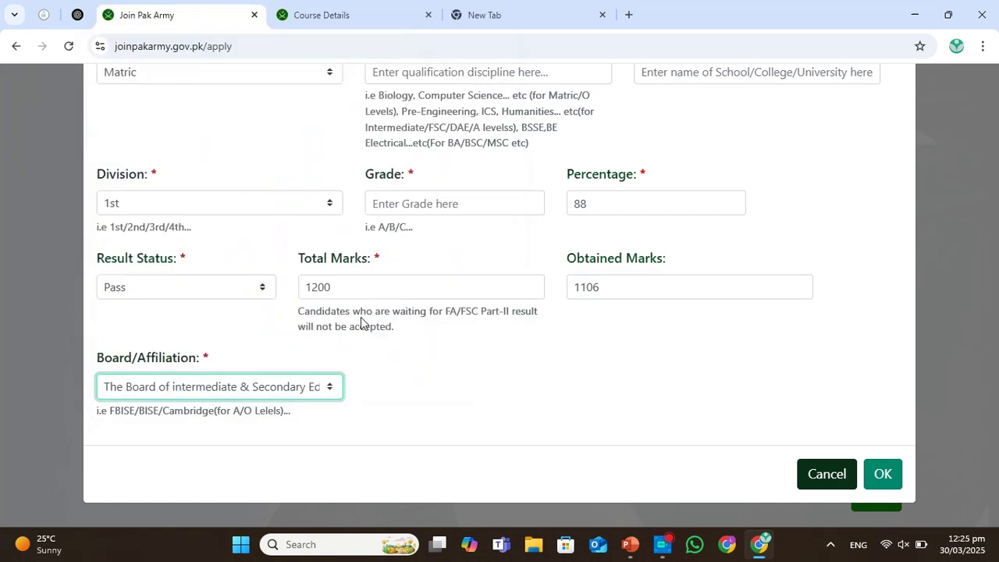
{"action": "scroll", "coordinate": [361, 319], "scroll_direction": "up", "scroll_amount": 1}
{"action": "scroll", "coordinate": [364, 324], "scroll_direction": "up", "scroll_amount": 1}
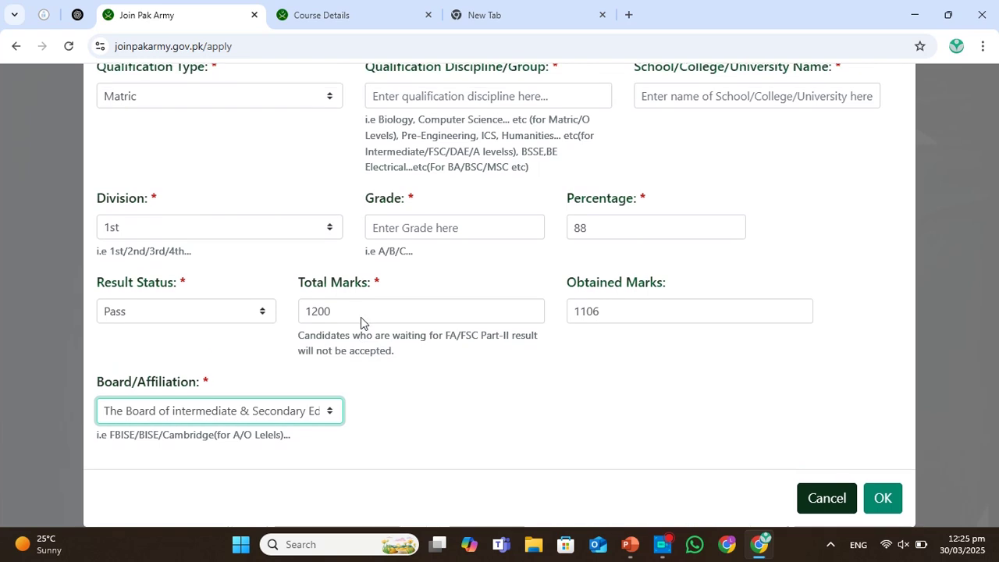
{"action": "left_click", "coordinate": [436, 222]}
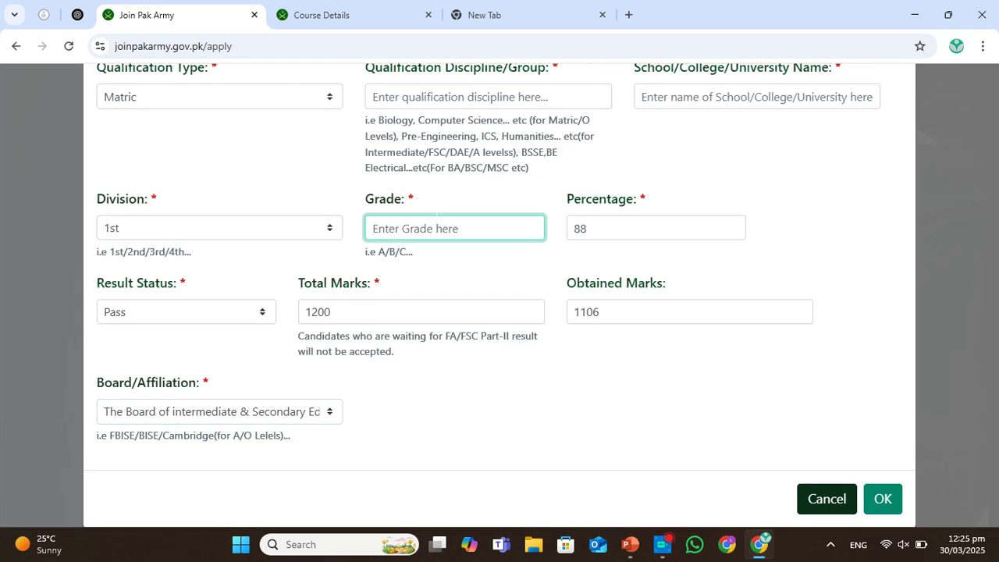
{"action": "type", "text": "A"}
{"action": "key", "text": "Return"}
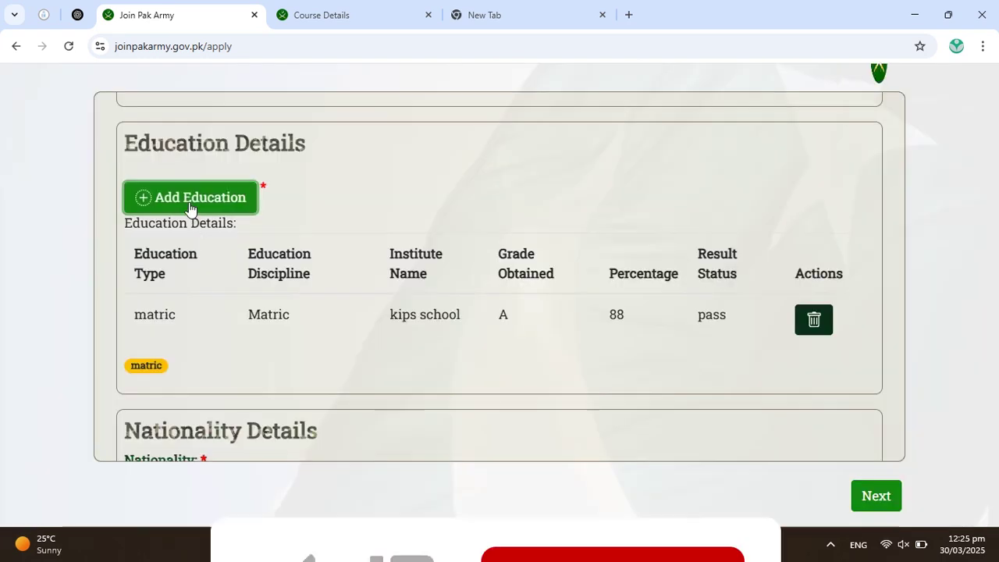
Start a second education record with Intermediate as the qualification type.
{"action": "left_click", "coordinate": [188, 205]}
{"action": "left_click", "coordinate": [241, 234]}
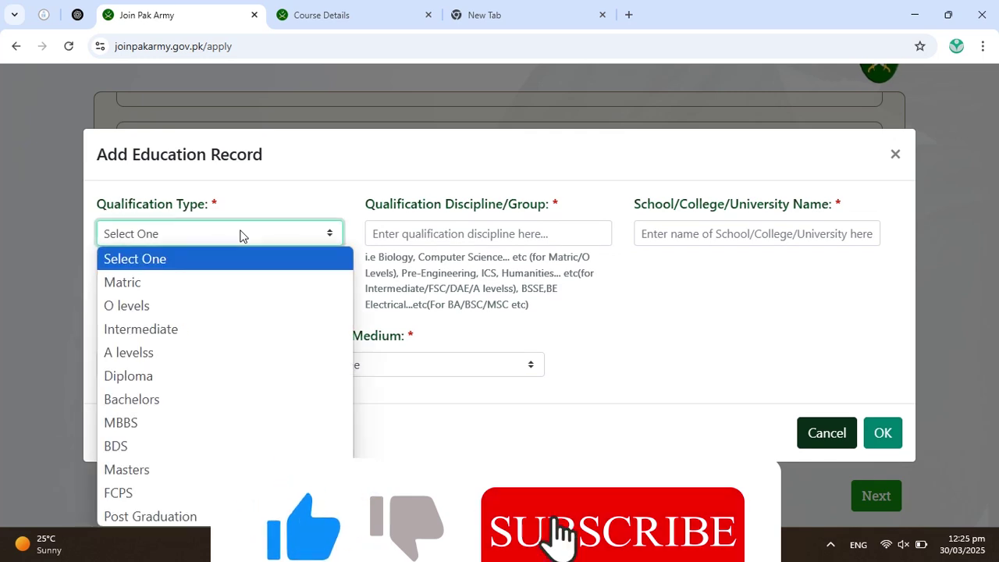
{"action": "left_click", "coordinate": [149, 329]}
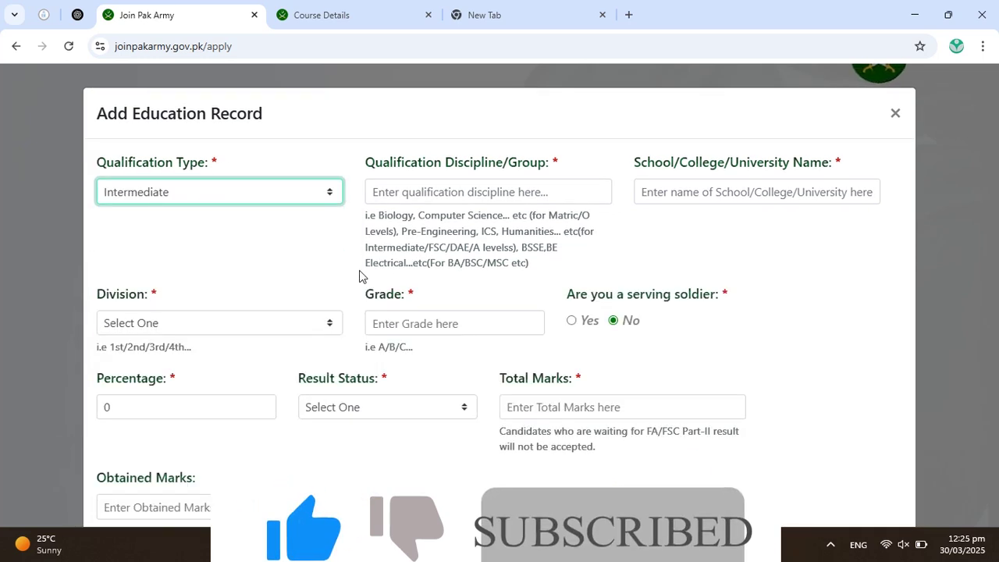
Switch the second record's qualification type to A levelss and back to Intermediate.
{"action": "scroll", "coordinate": [355, 250], "scroll_direction": "down", "scroll_amount": 1}
{"action": "left_click", "coordinate": [326, 150]}
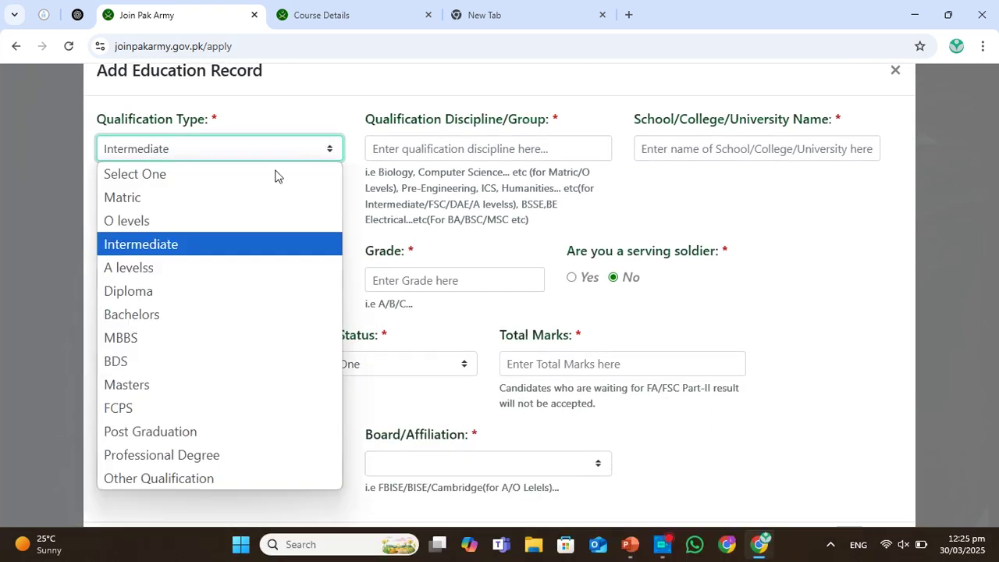
{"action": "left_click", "coordinate": [170, 269]}
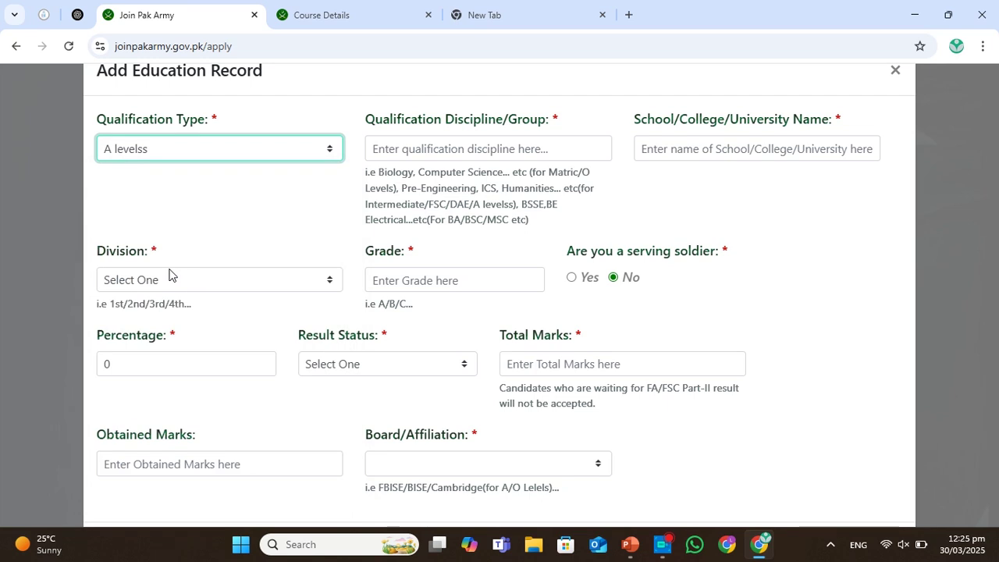
{"action": "left_click", "coordinate": [268, 140]}
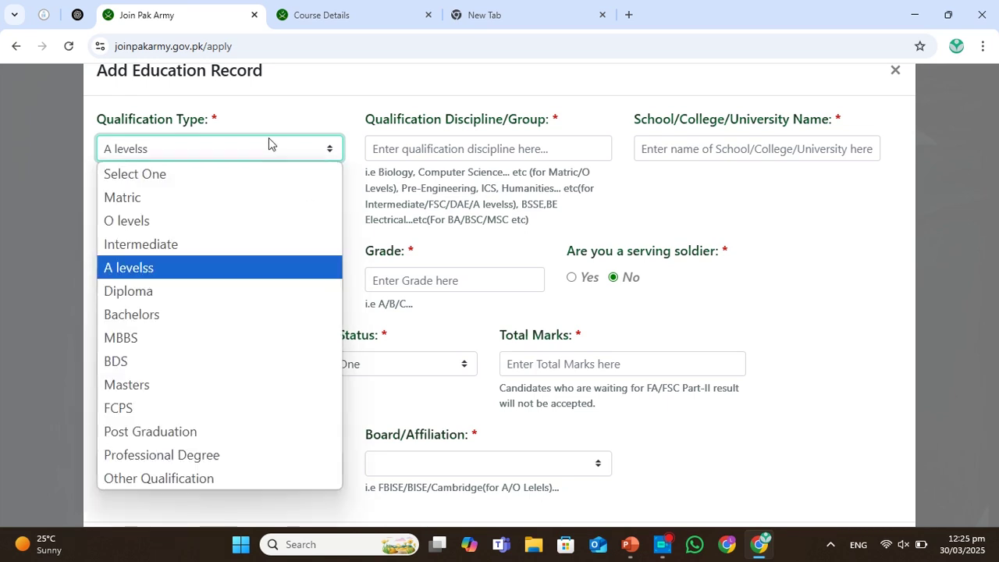
{"action": "left_click", "coordinate": [164, 244]}
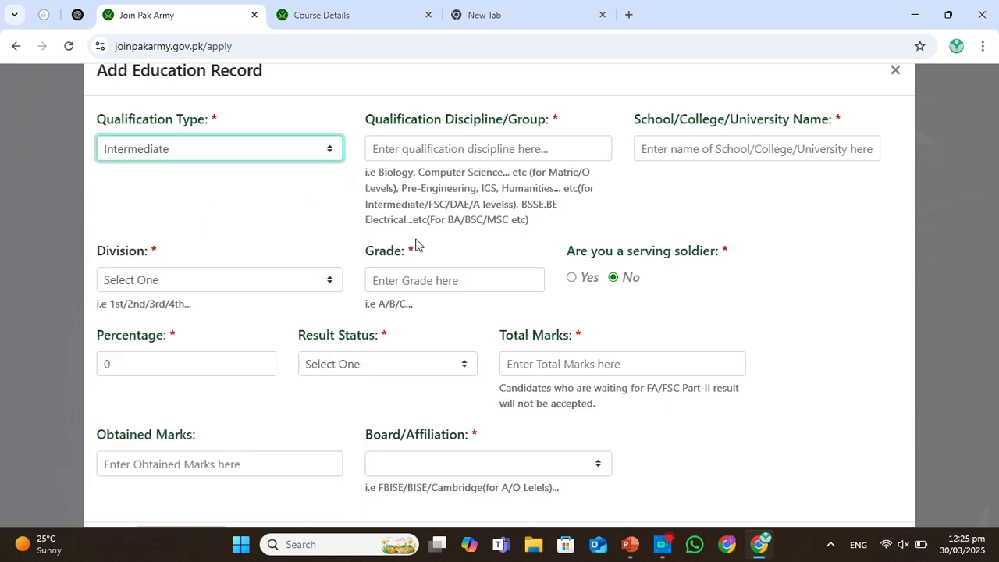
Set the division to 1st and the result status to Result Awaited in the Intermediate record.
{"action": "left_click", "coordinate": [263, 287]}
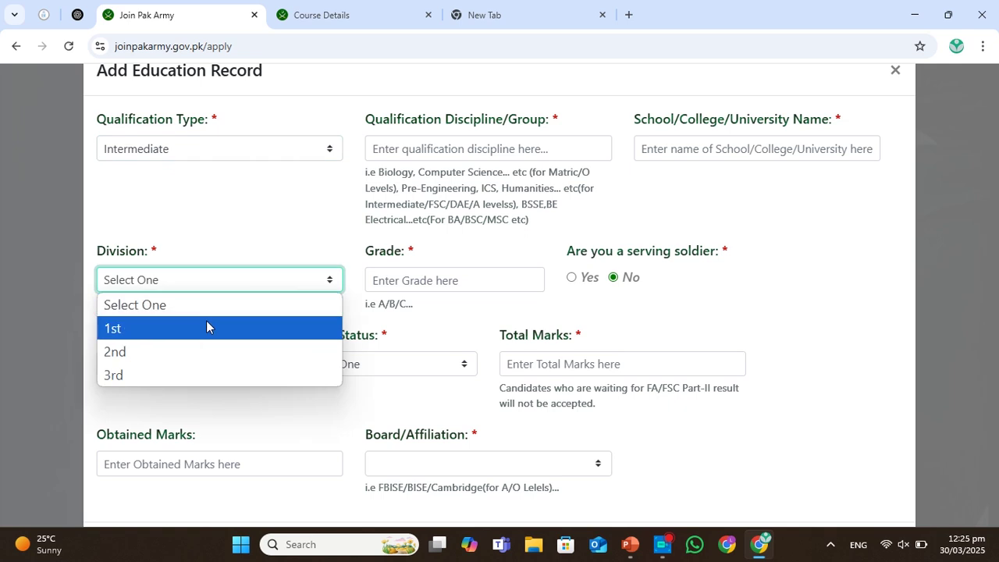
{"action": "left_click", "coordinate": [206, 326]}
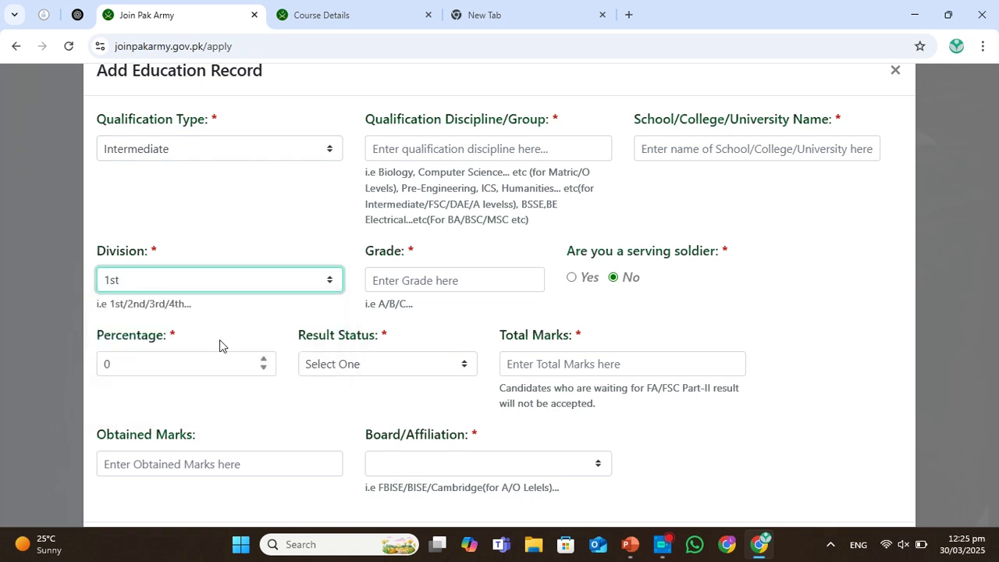
{"action": "left_click", "coordinate": [370, 364]}
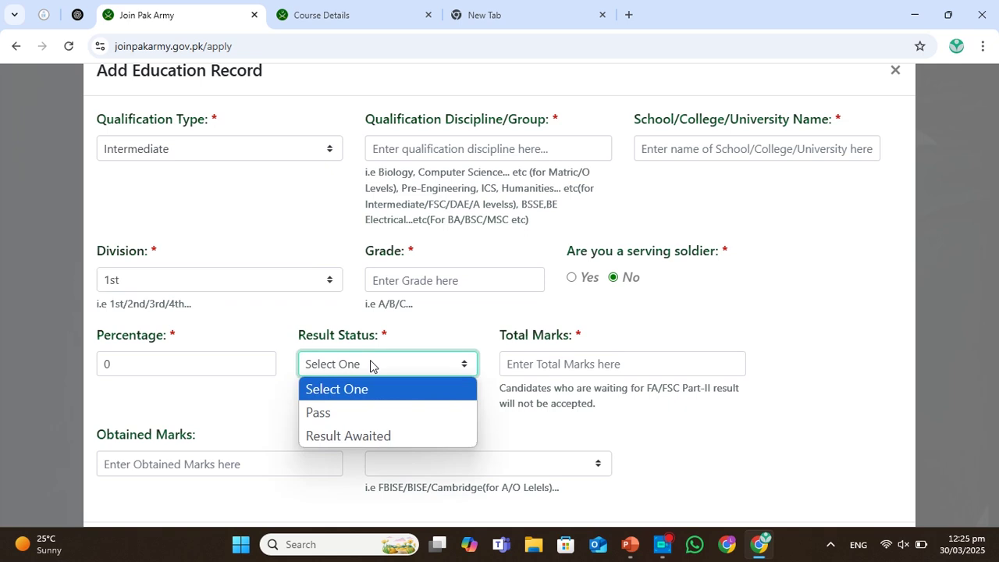
{"action": "left_click", "coordinate": [344, 435]}
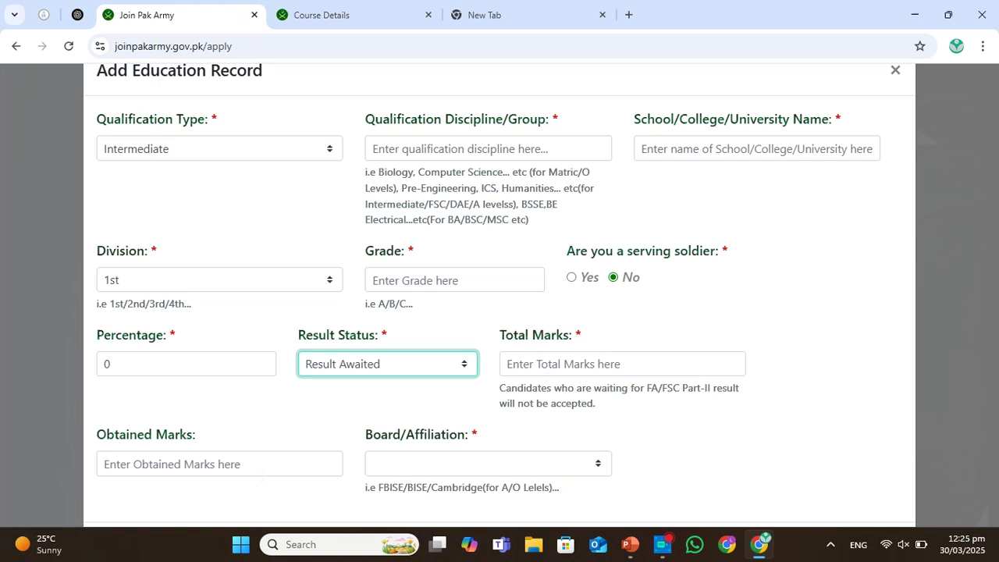
Set the Intermediate record's board to The Board of intermediate & Secondary Education Gujranwala, and discard the record without saving.
{"action": "left_click", "coordinate": [427, 471]}
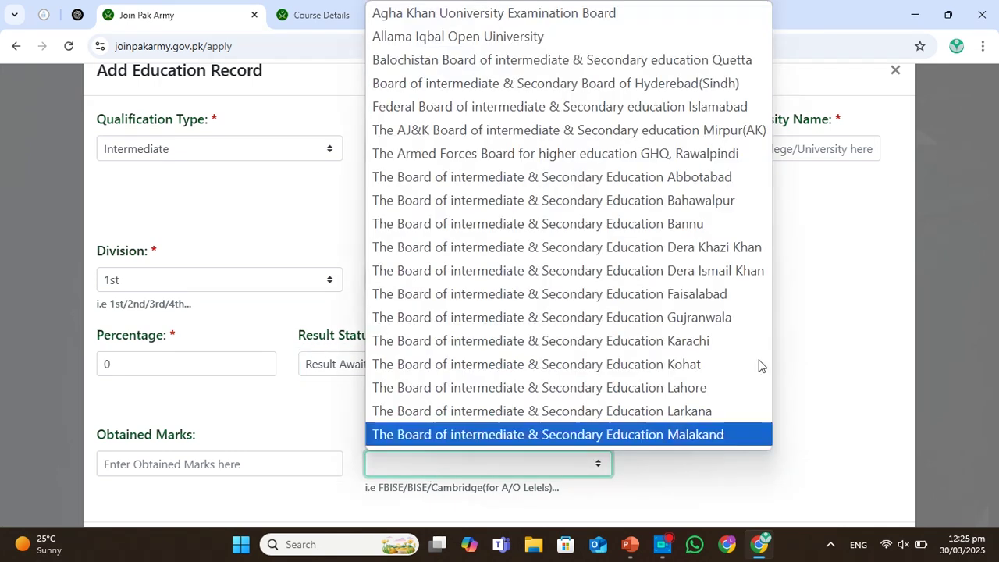
{"action": "scroll", "coordinate": [769, 364], "scroll_direction": "down", "scroll_amount": 2}
{"action": "scroll", "coordinate": [959, 347], "scroll_direction": "down", "scroll_amount": 1}
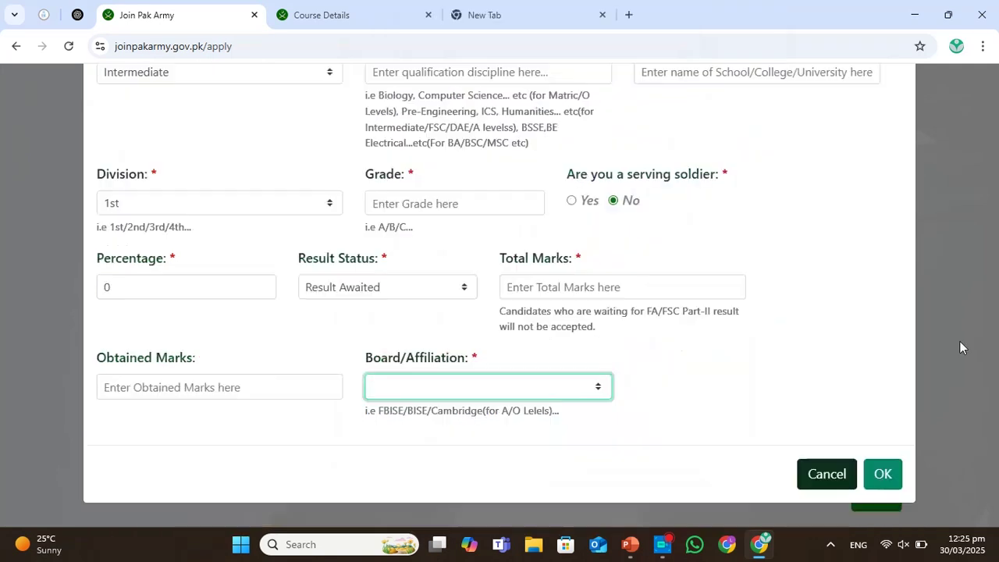
{"action": "left_click", "coordinate": [583, 382]}
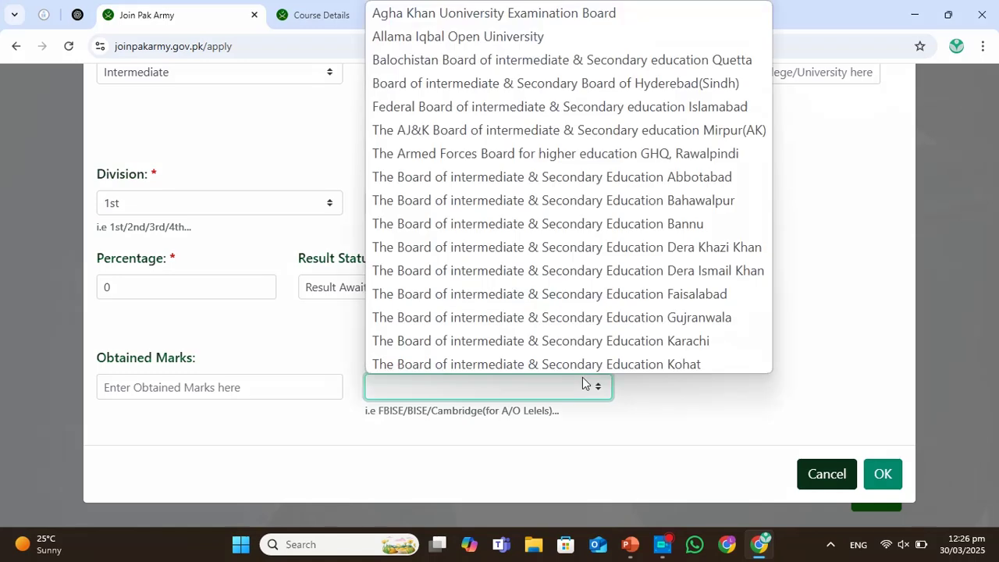
{"action": "left_click", "coordinate": [645, 315]}
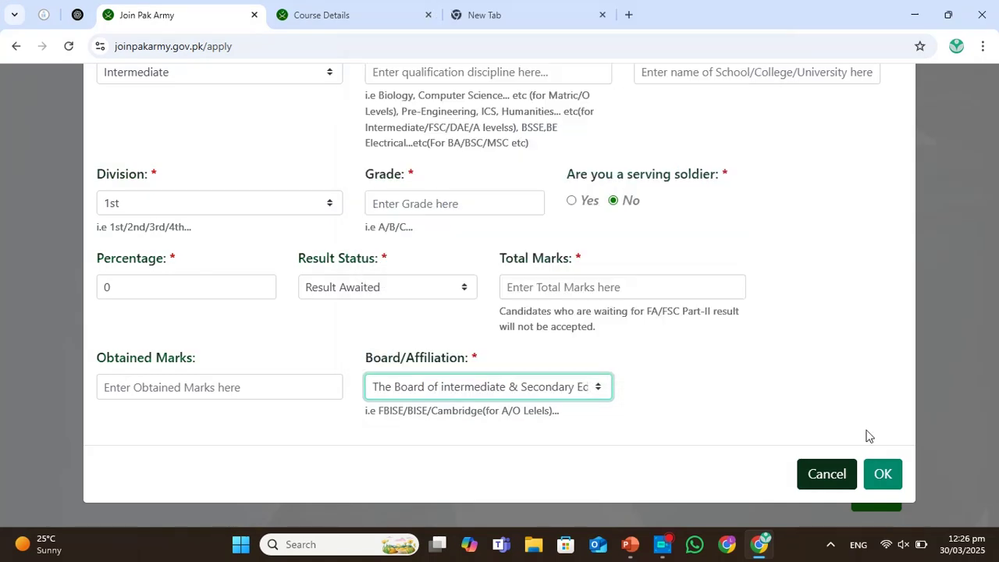
{"action": "left_click", "coordinate": [828, 474]}
Set the nationality to Pakistani and try to proceed to the second step of the registration form.
{"action": "scroll", "coordinate": [468, 296], "scroll_direction": "down", "scroll_amount": 1}
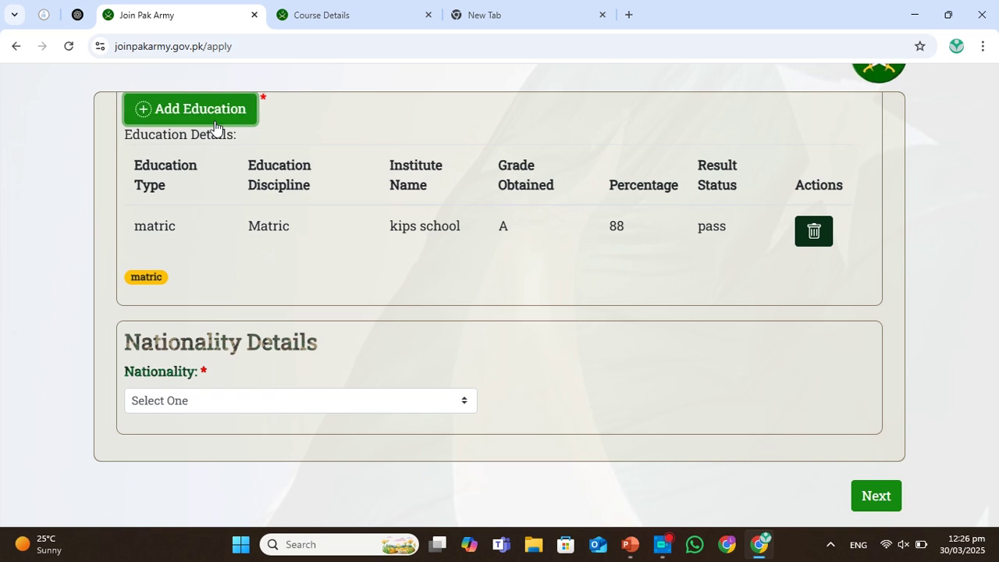
{"action": "scroll", "coordinate": [301, 248], "scroll_direction": "down", "scroll_amount": 1}
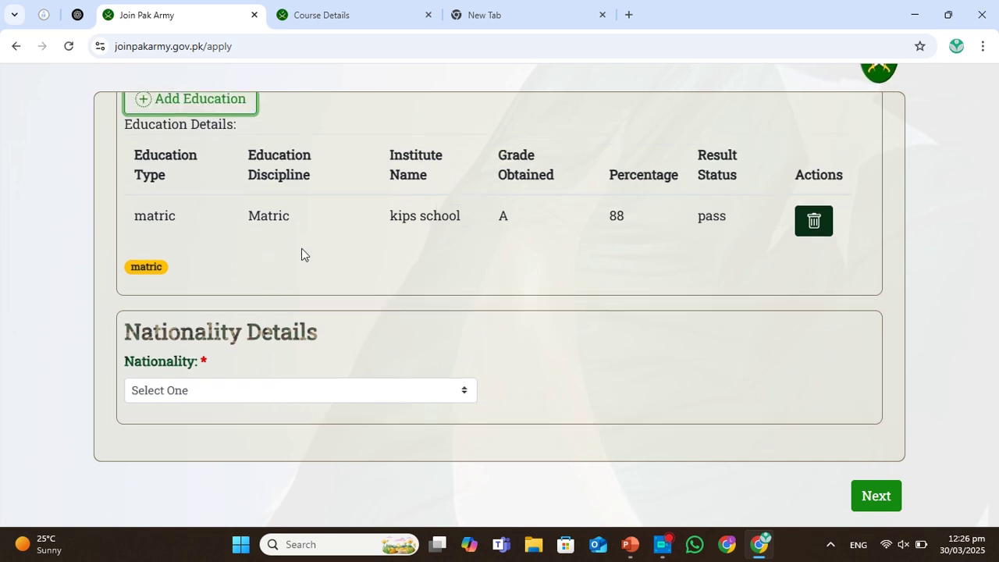
{"action": "left_click", "coordinate": [359, 396]}
{"action": "left_click", "coordinate": [279, 438]}
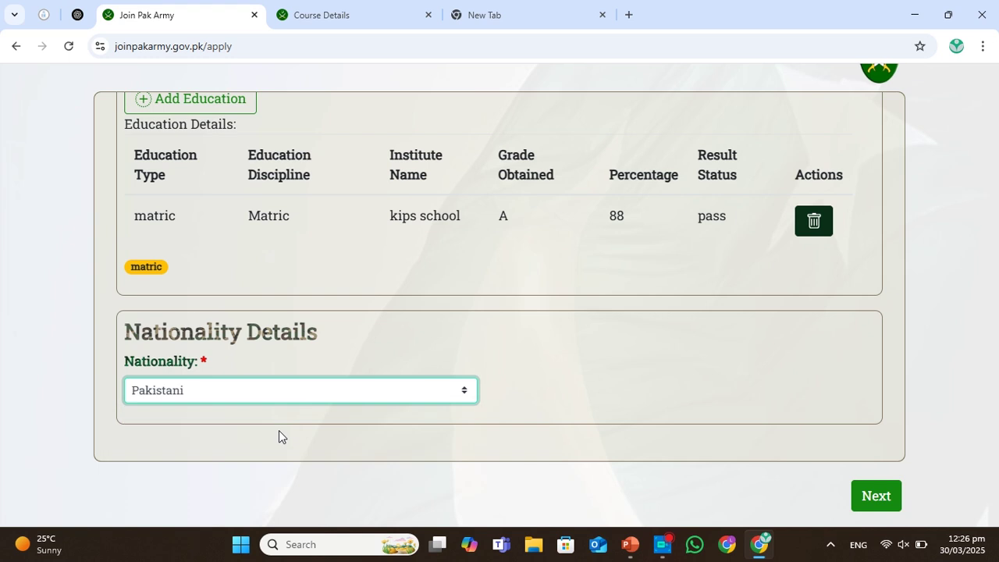
{"action": "left_click", "coordinate": [872, 498]}
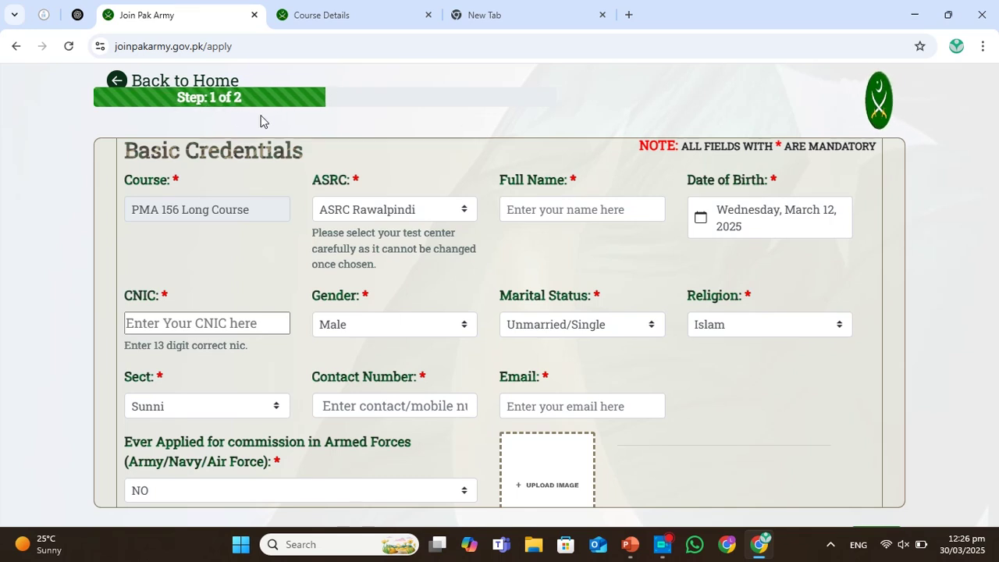
Leave the registration form for the website's home page and dismiss the Important Announcements notice.
{"action": "scroll", "coordinate": [260, 120], "scroll_direction": "down", "scroll_amount": 1}
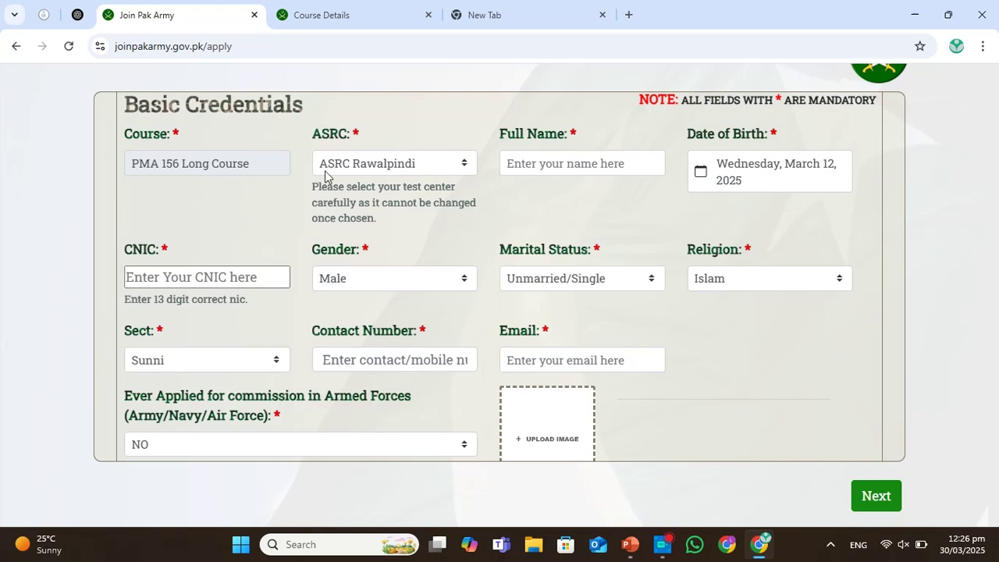
{"action": "scroll", "coordinate": [382, 267], "scroll_direction": "down", "scroll_amount": 5}
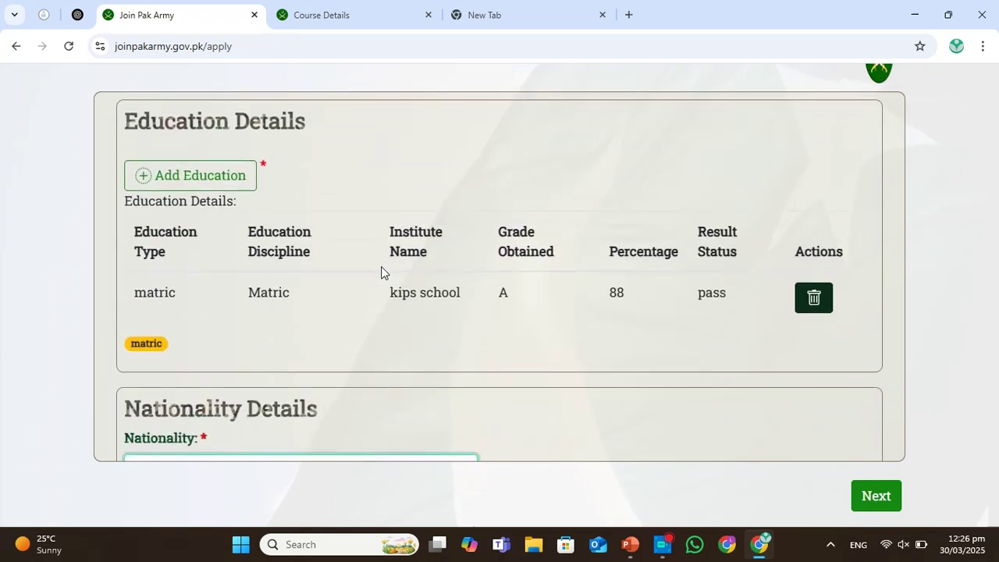
{"action": "scroll", "coordinate": [381, 272], "scroll_direction": "up", "scroll_amount": 3}
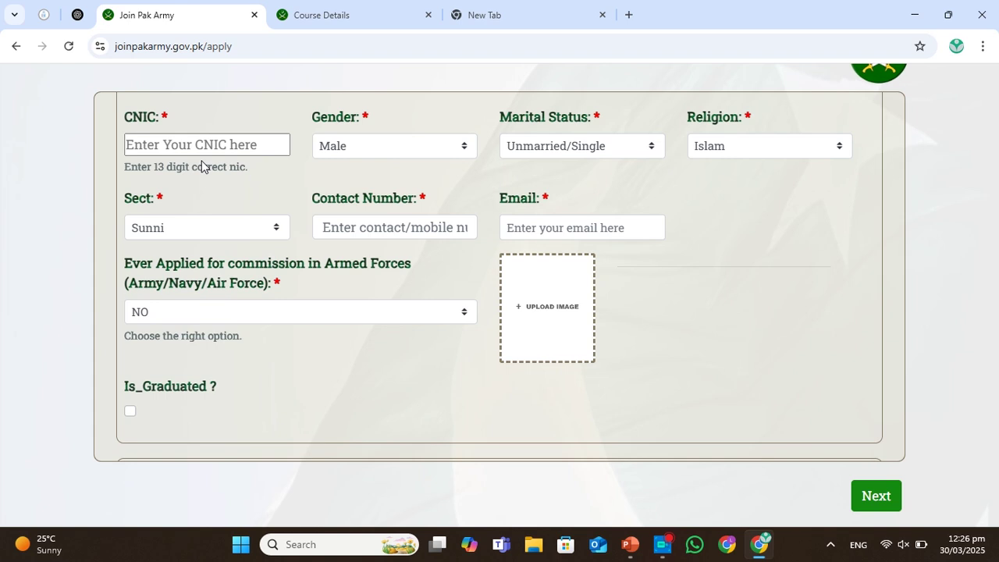
{"action": "left_click", "coordinate": [14, 47]}
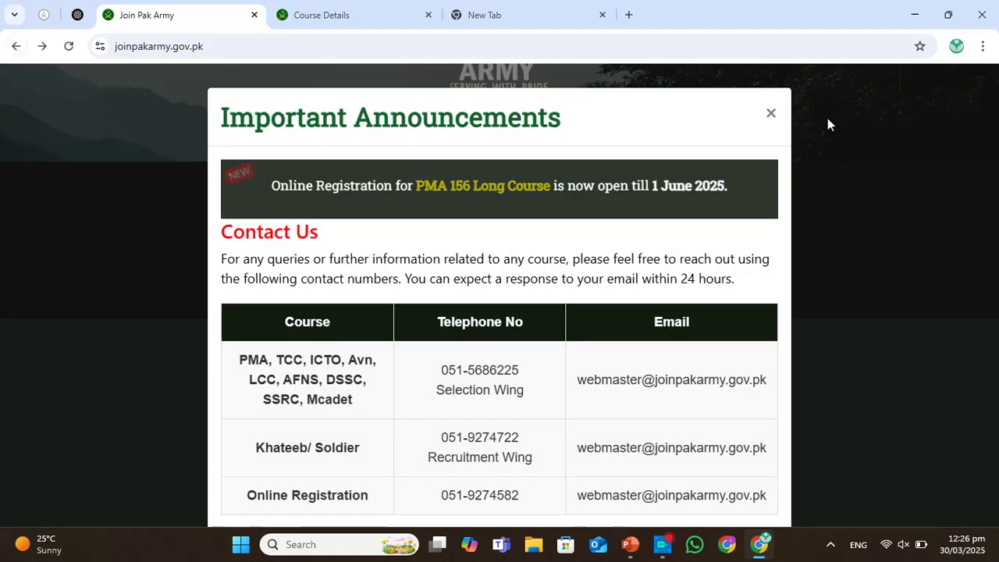
{"action": "left_click", "coordinate": [771, 113]}
Open the exam slip page for the PMA 156 Long Course from its course card.
{"action": "scroll", "coordinate": [735, 302], "scroll_direction": "down", "scroll_amount": 5}
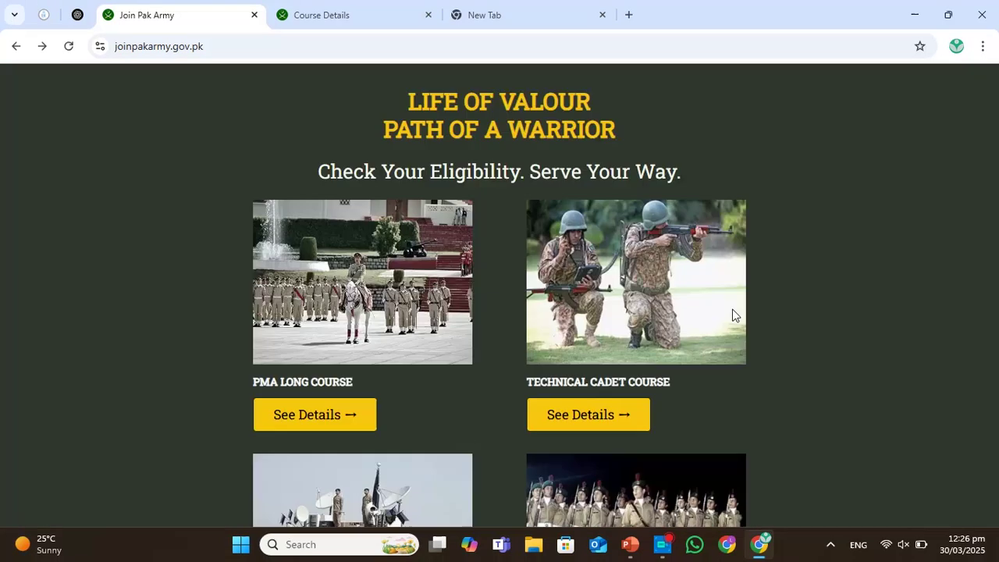
{"action": "scroll", "coordinate": [732, 310], "scroll_direction": "up", "scroll_amount": 6}
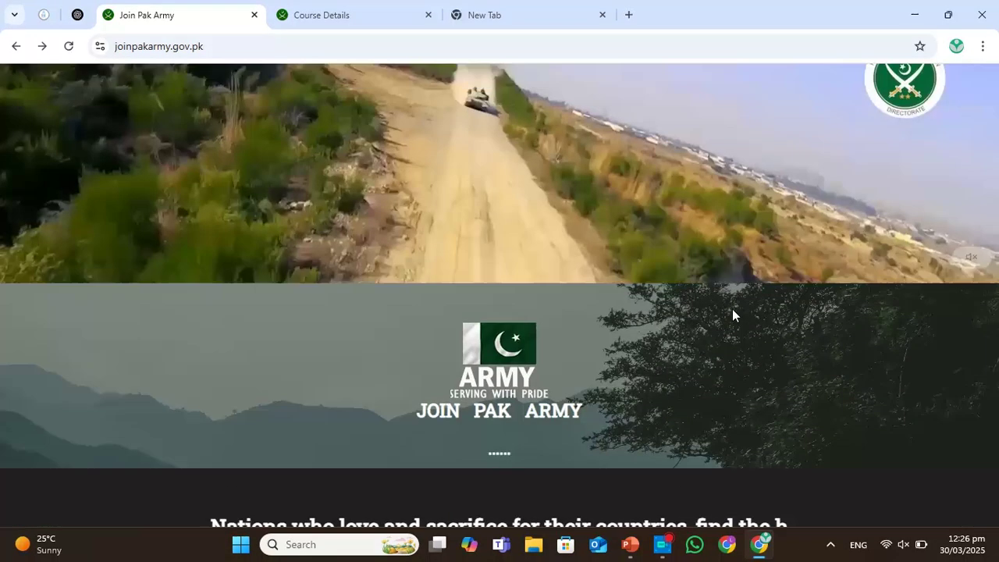
{"action": "scroll", "coordinate": [732, 310], "scroll_direction": "down", "scroll_amount": 5}
{"action": "scroll", "coordinate": [731, 311], "scroll_direction": "up", "scroll_amount": 6}
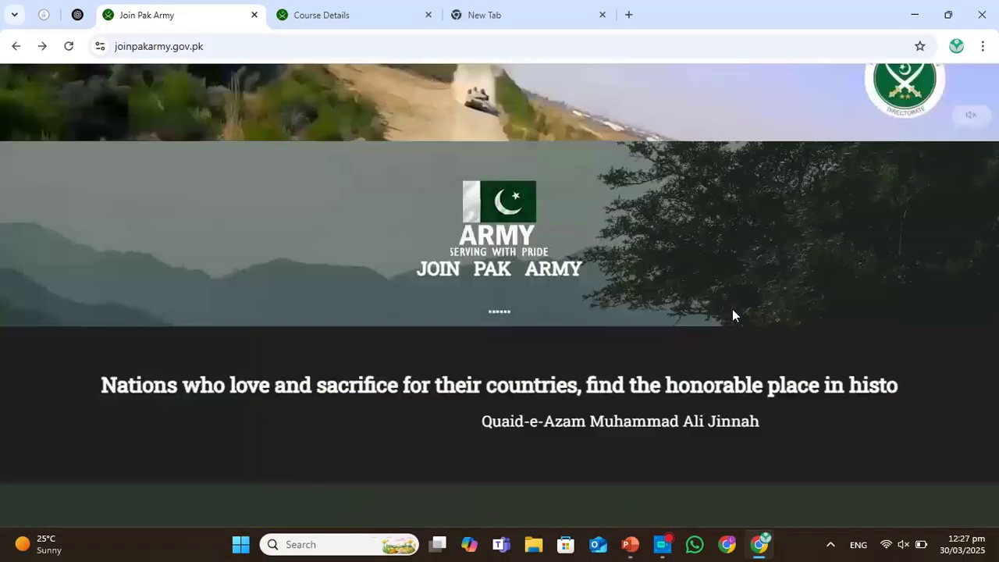
{"action": "scroll", "coordinate": [732, 315], "scroll_direction": "down", "scroll_amount": 4}
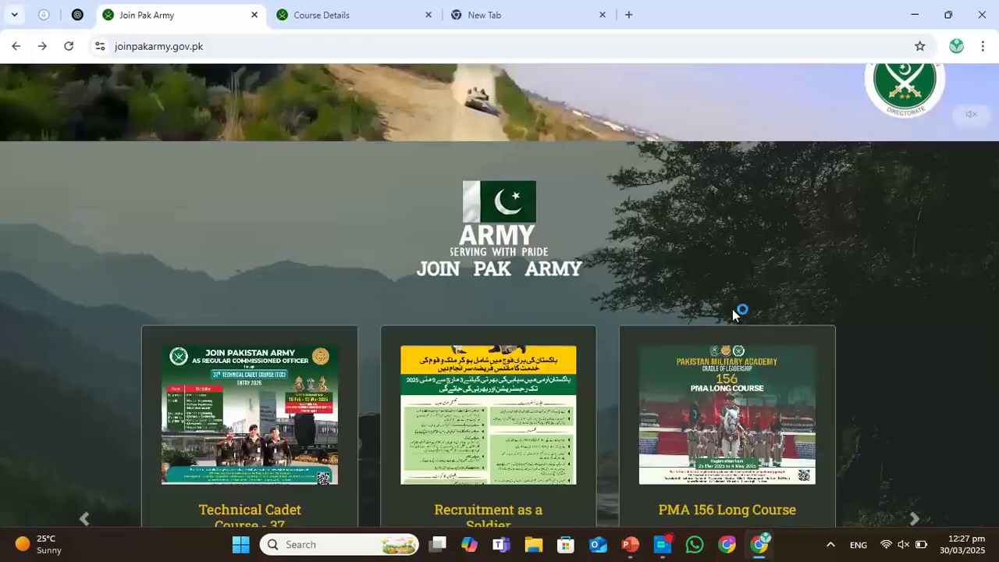
{"action": "scroll", "coordinate": [731, 315], "scroll_direction": "down", "scroll_amount": 3}
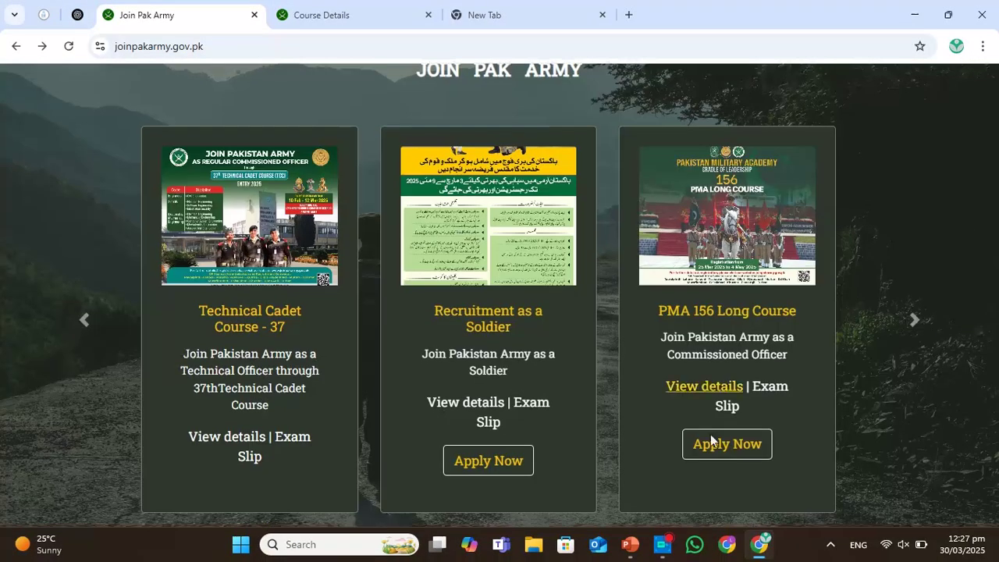
{"action": "left_click", "coordinate": [762, 392]}
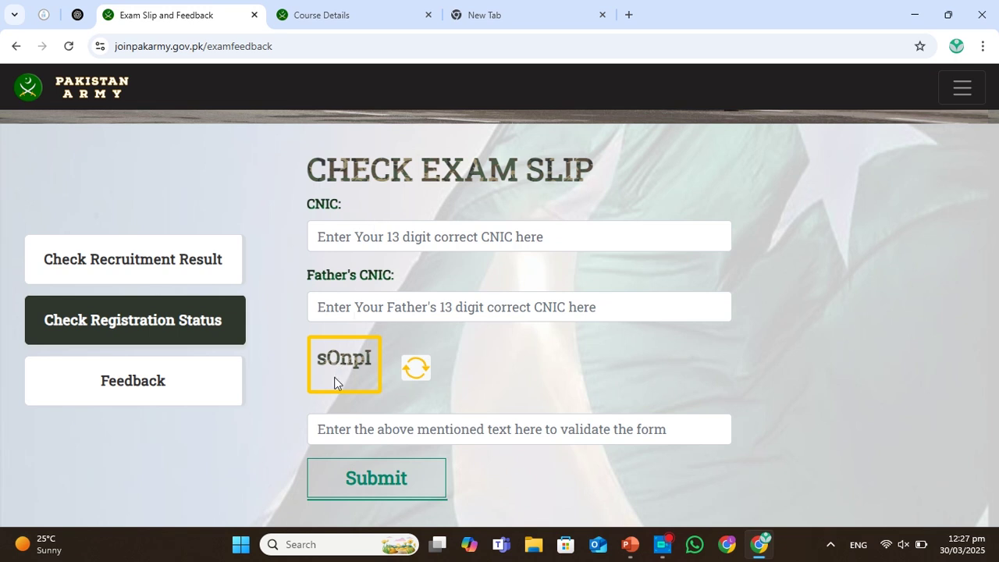
Enter the displayed verification text in the validation field of the exam slip form.
{"action": "left_click", "coordinate": [317, 428]}
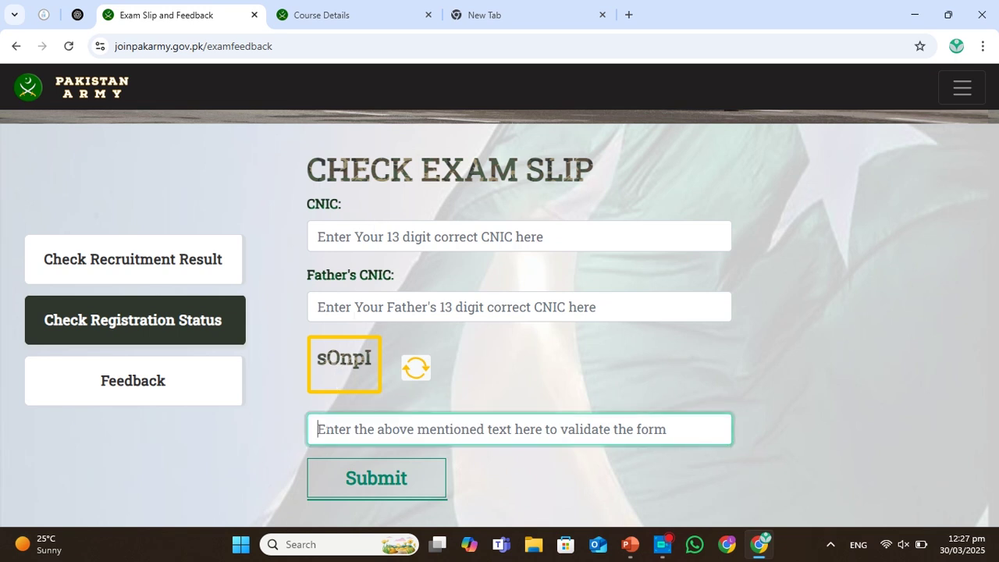
{"action": "type", "text": "s"}
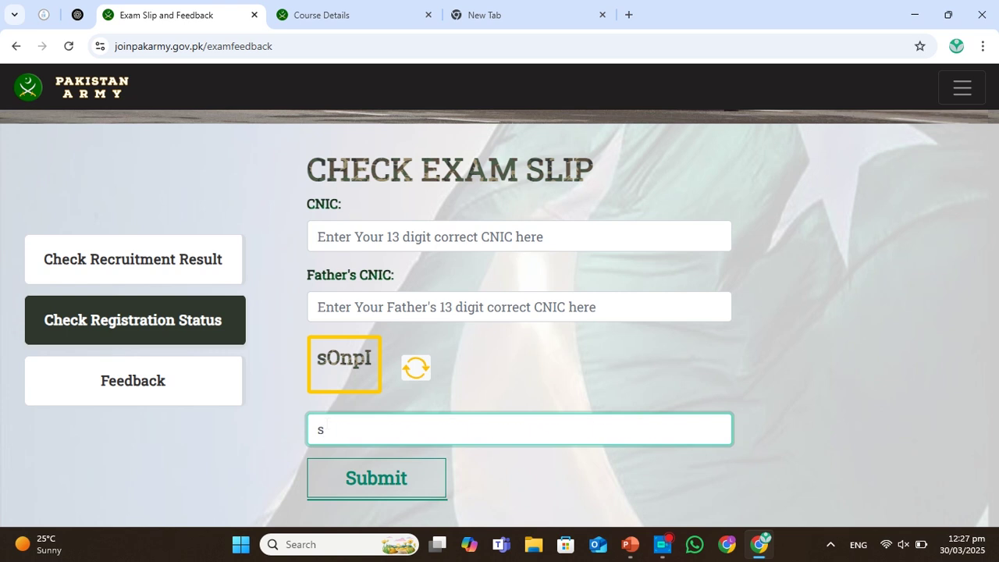
{"action": "type", "text": "OnpI"}
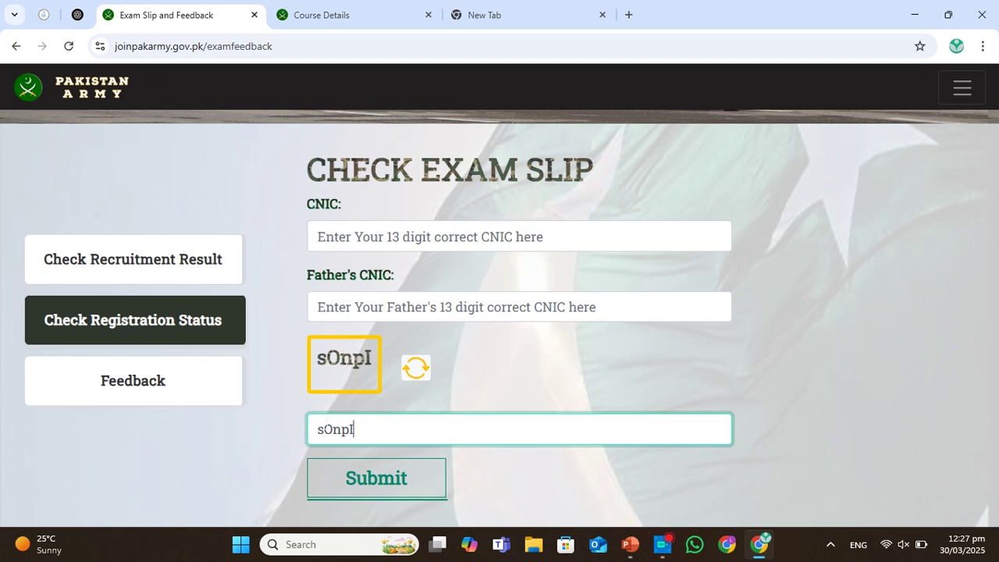